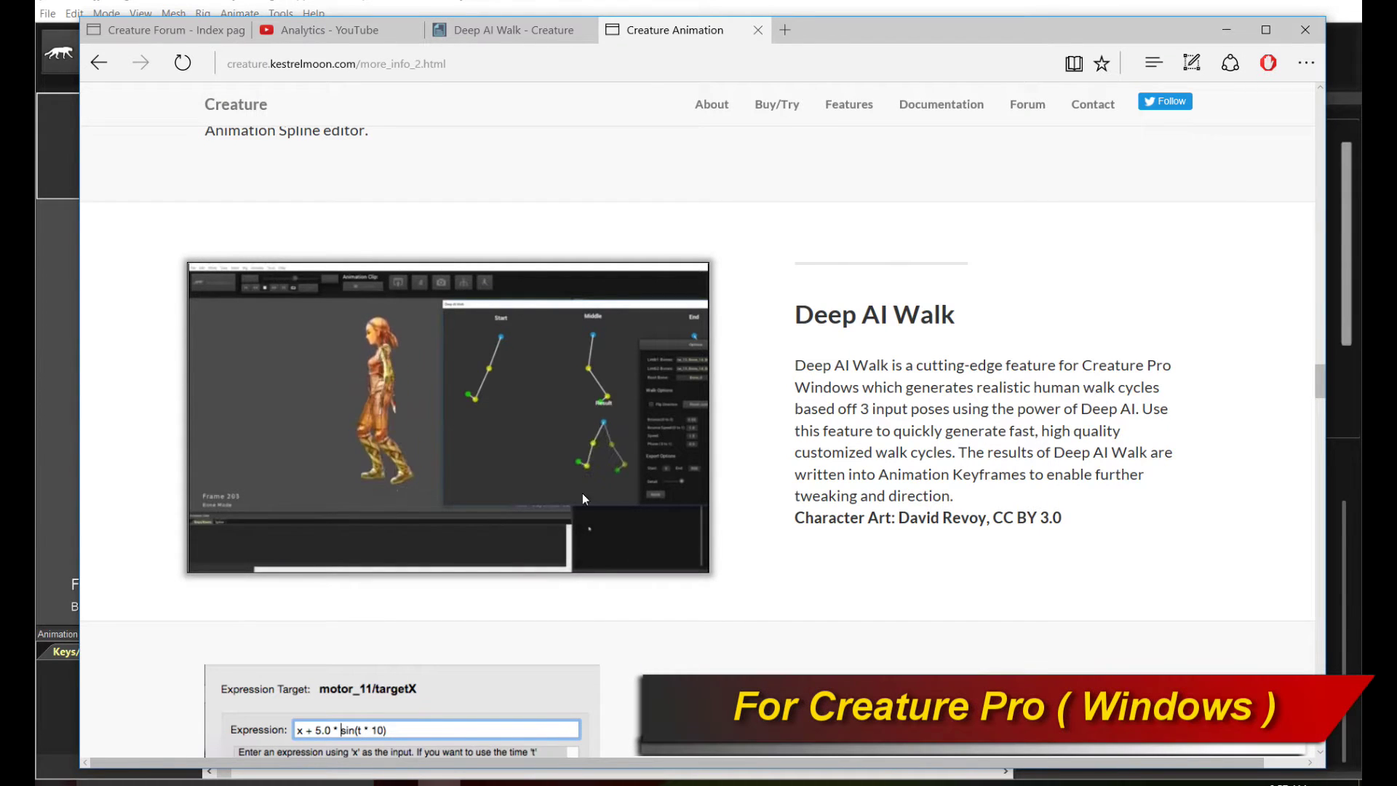
- Replay the Deep AI Walk demo video several times, then switch back to the Creature project
click(214, 545)
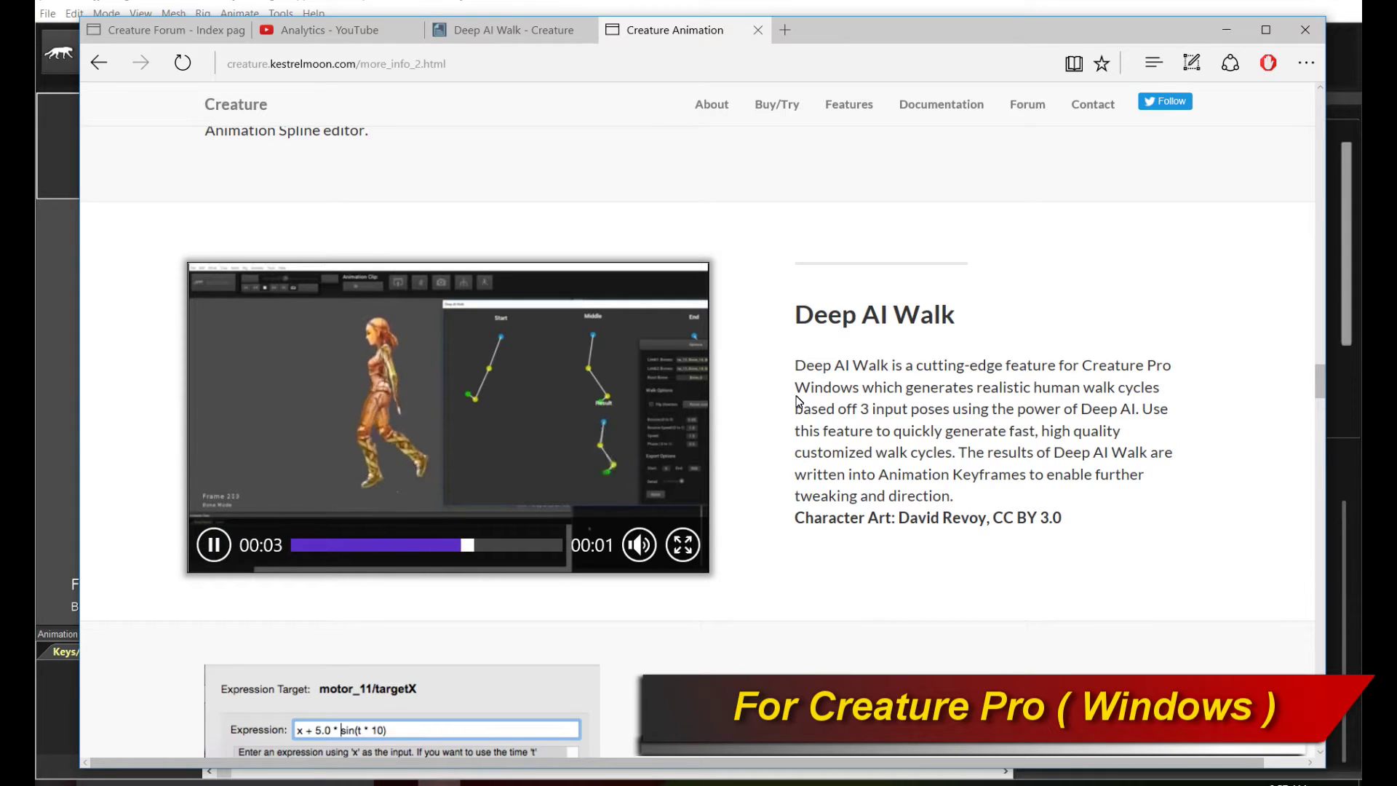
click(212, 546)
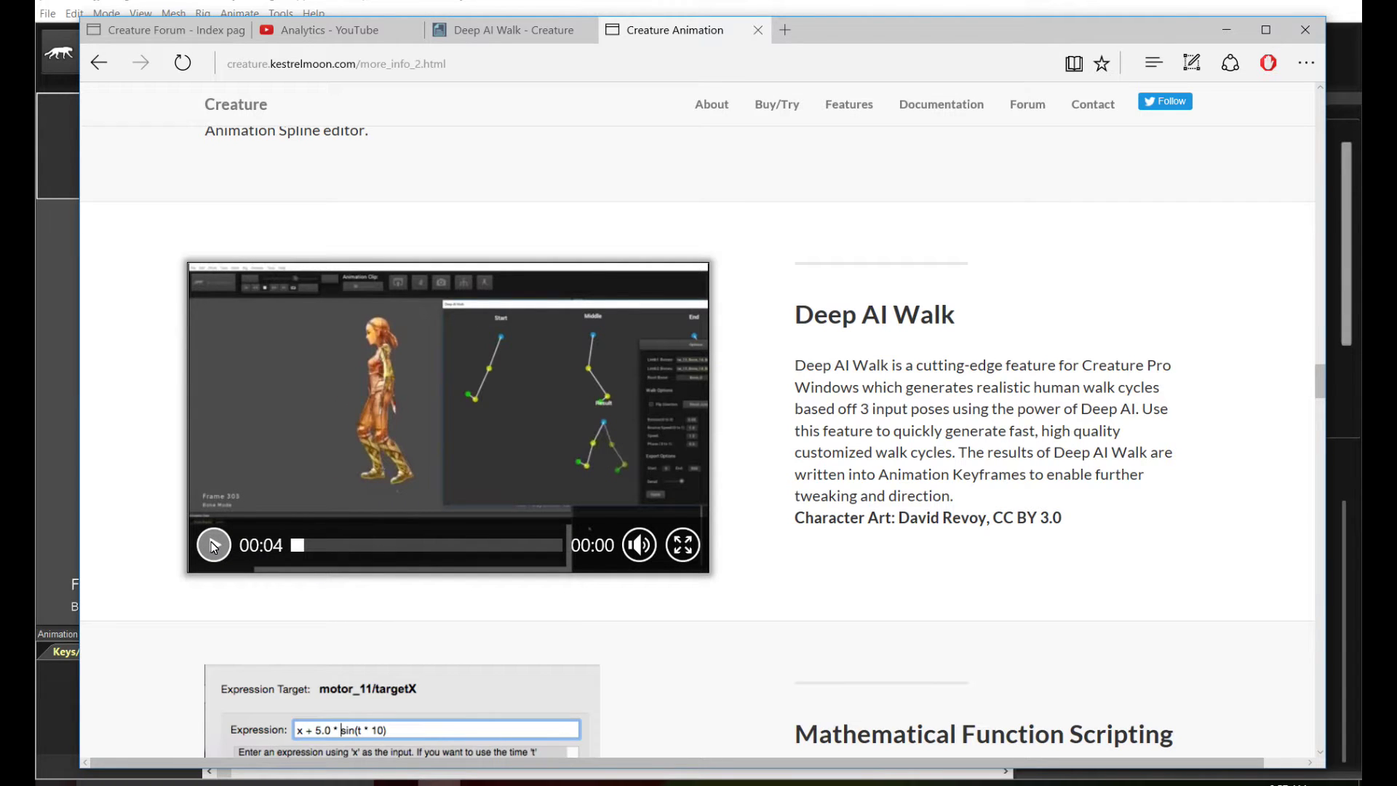
click(212, 545)
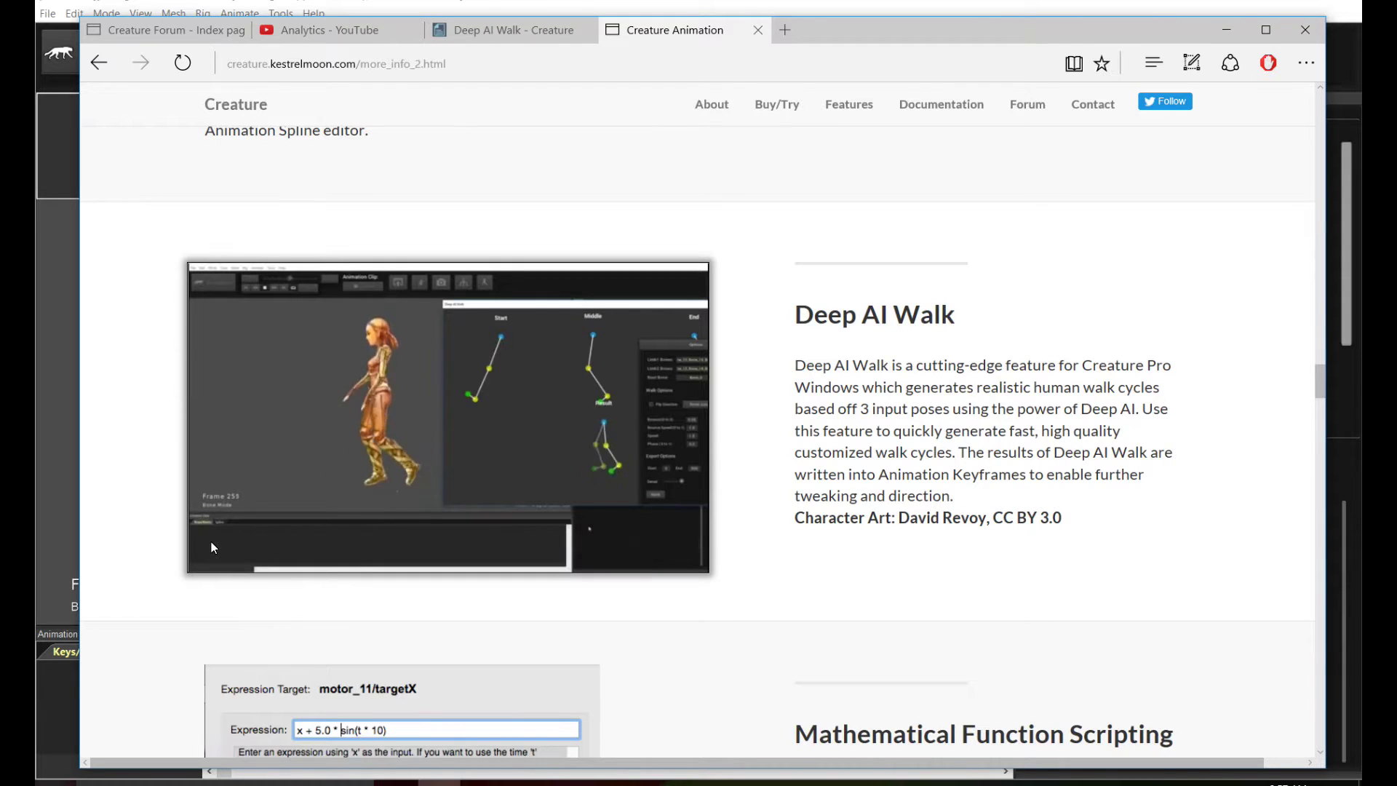
click(212, 544)
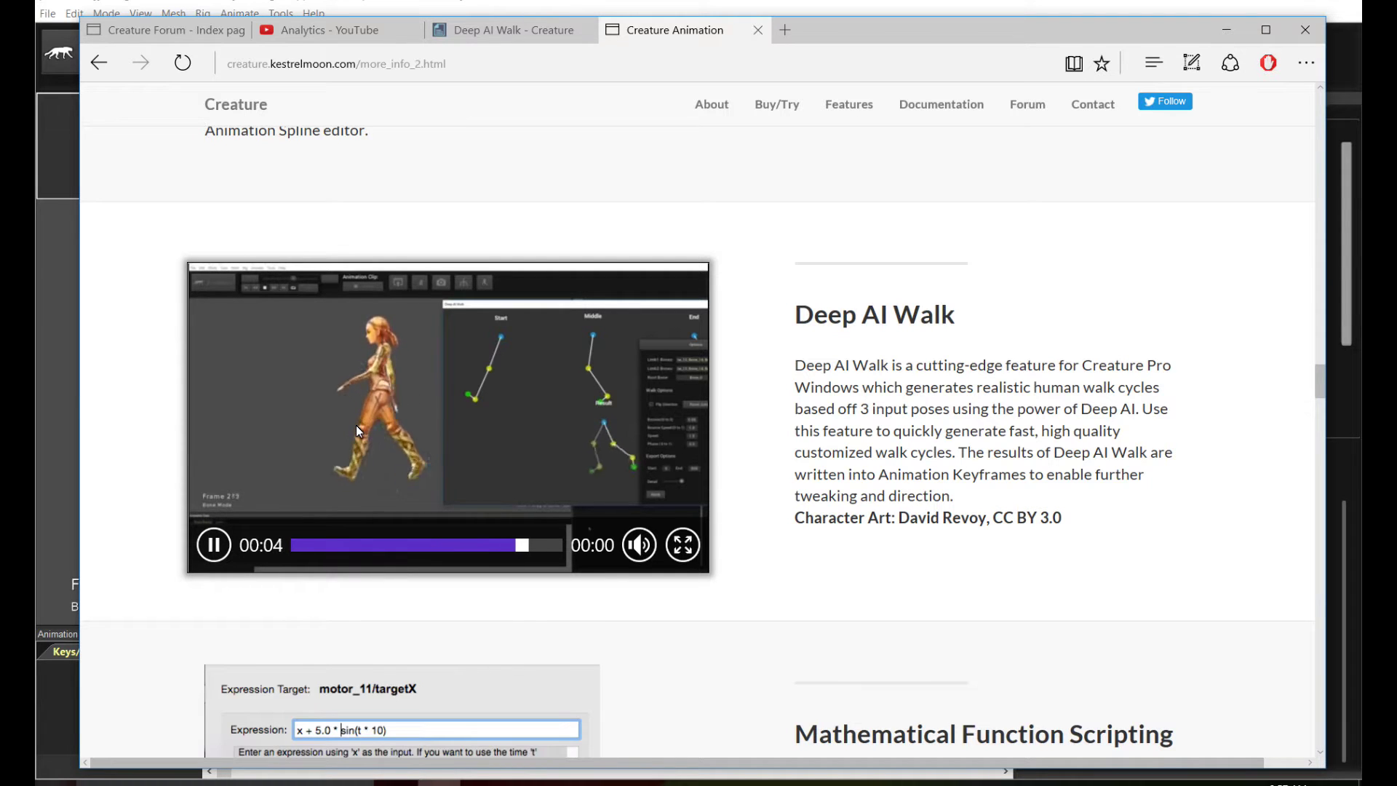
click(205, 533)
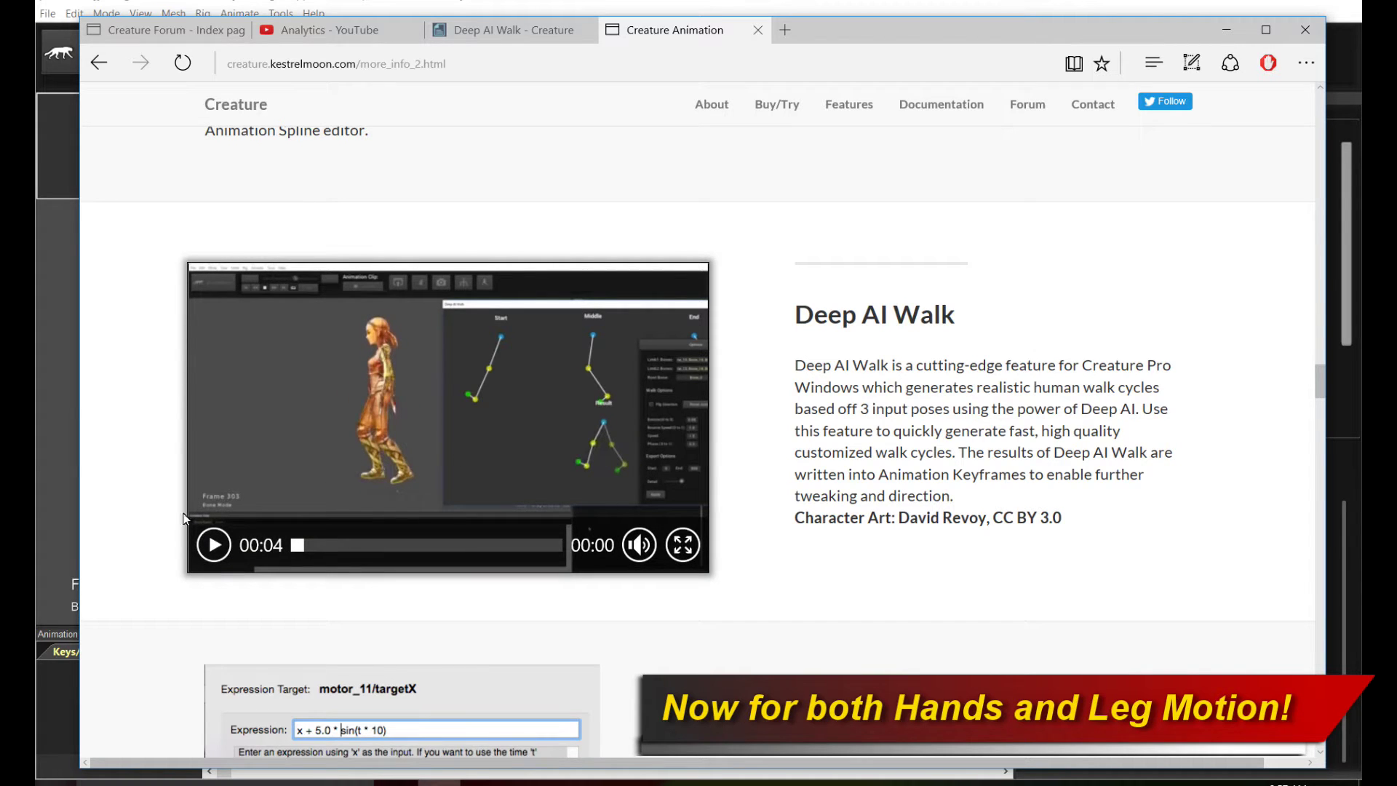
click(202, 544)
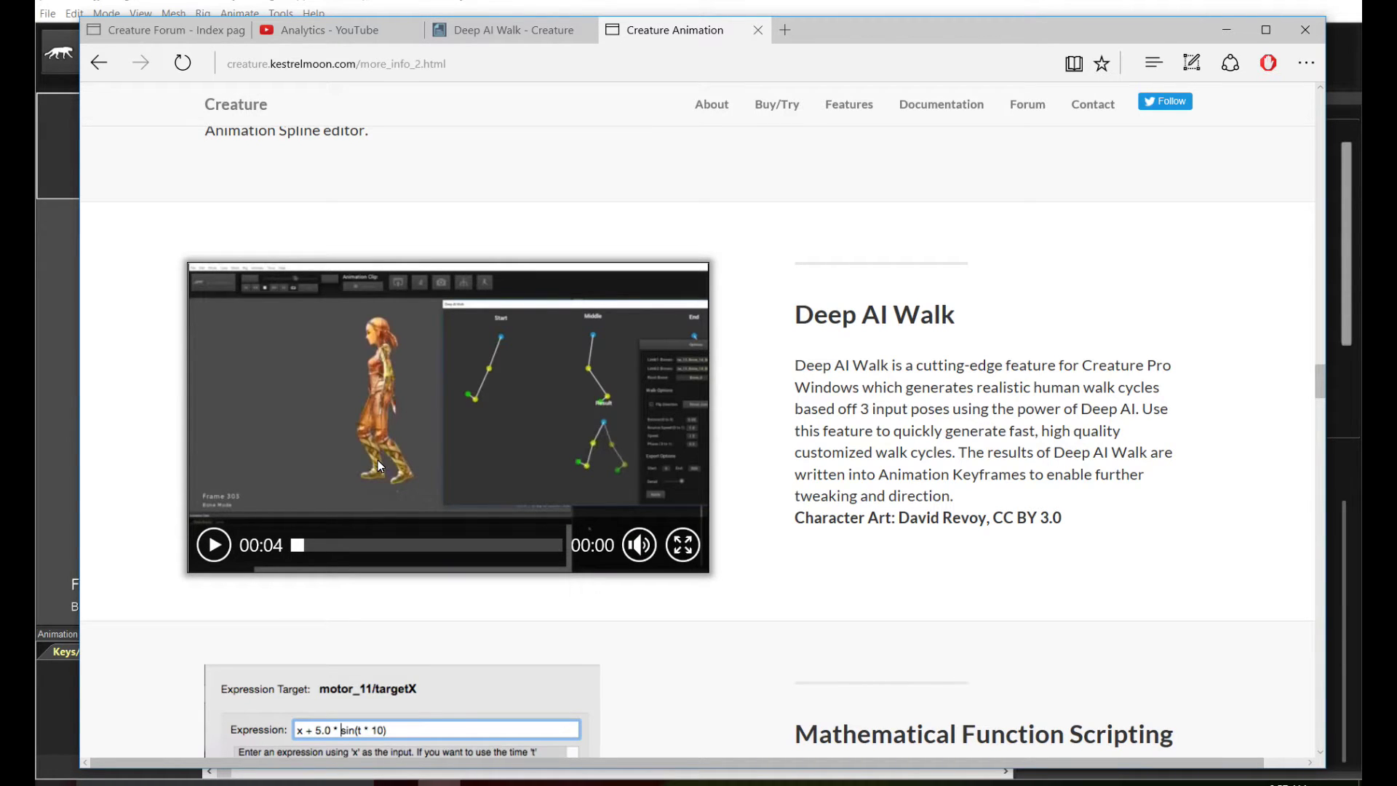
click(213, 545)
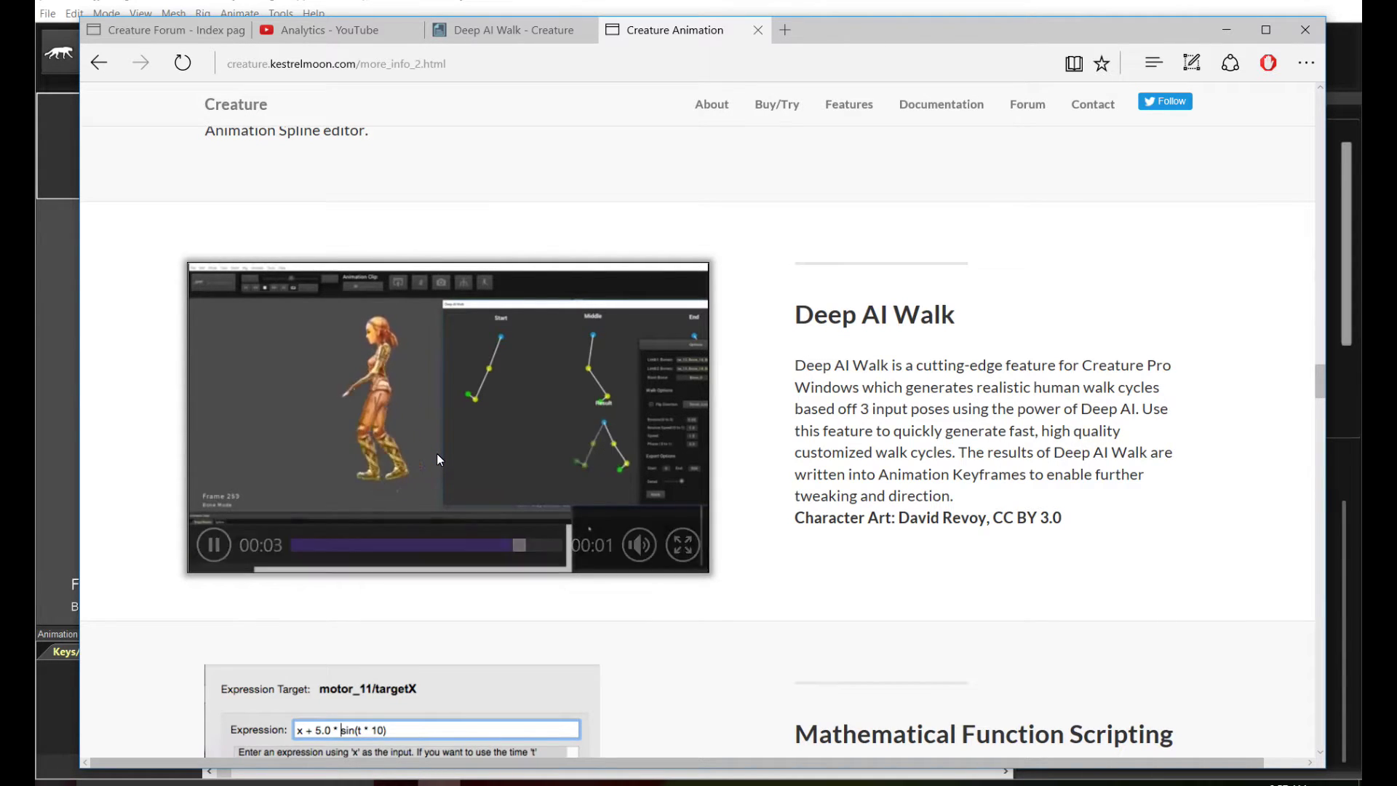
key(alt+Tab)
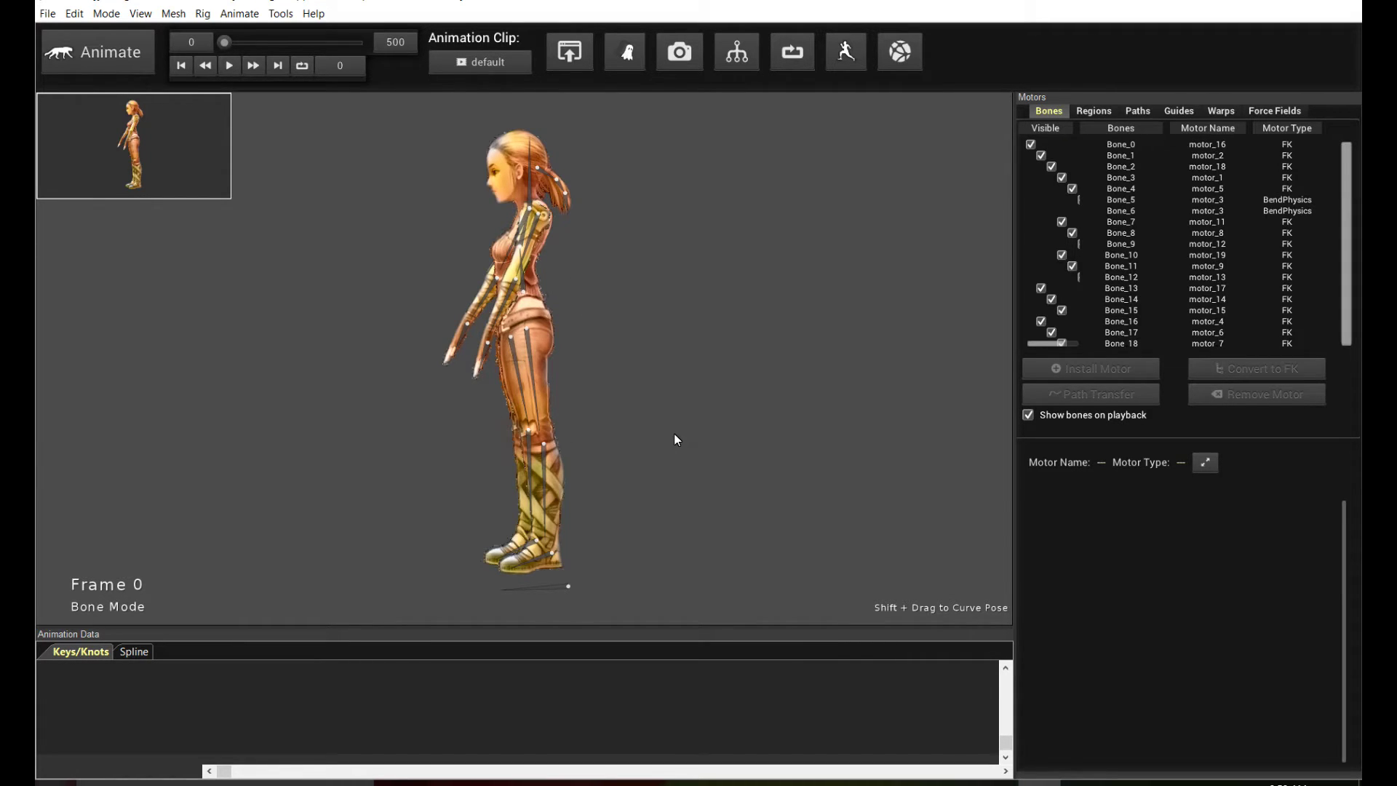
- Open the Deep AI Walk tool and move its window aside
scroll(676, 429, up, 2)
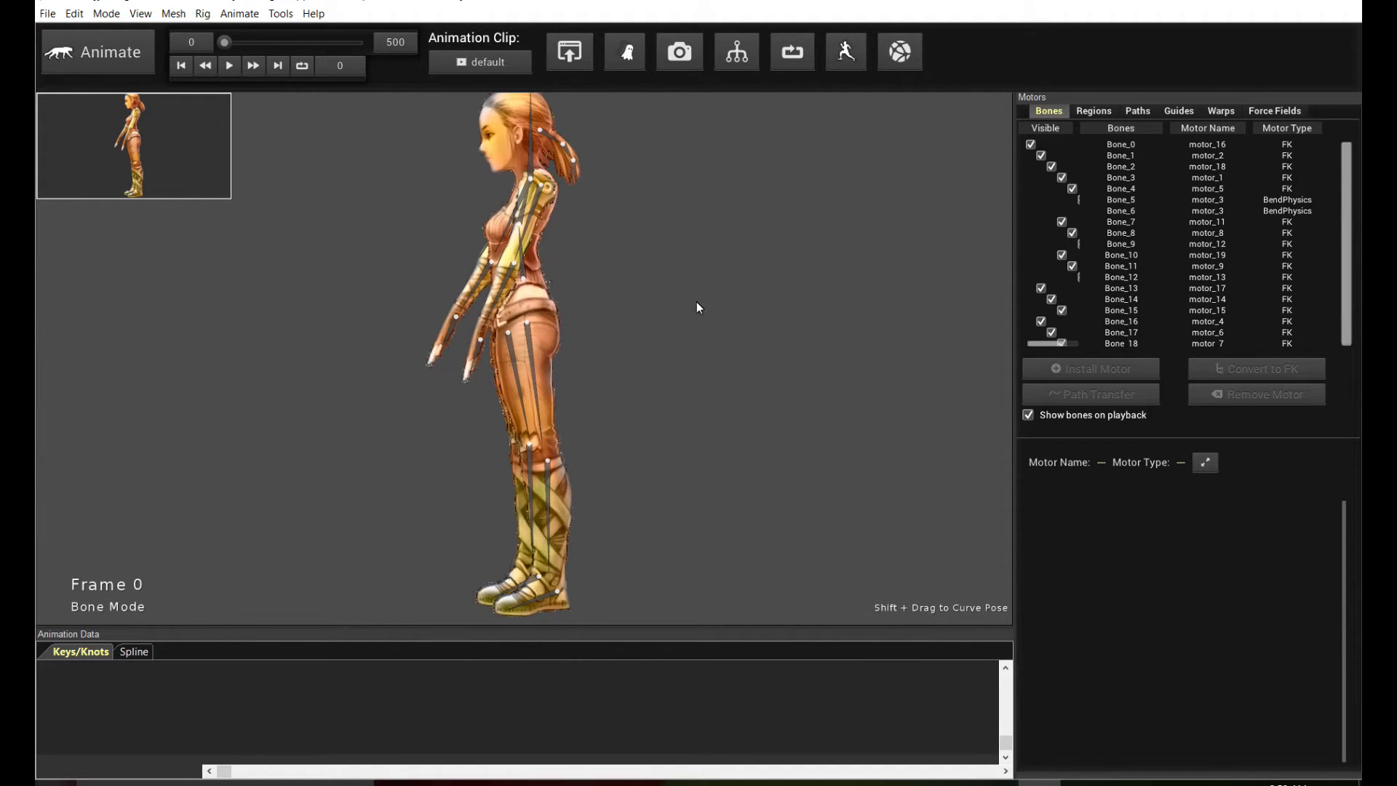
scroll(696, 301, down, 2)
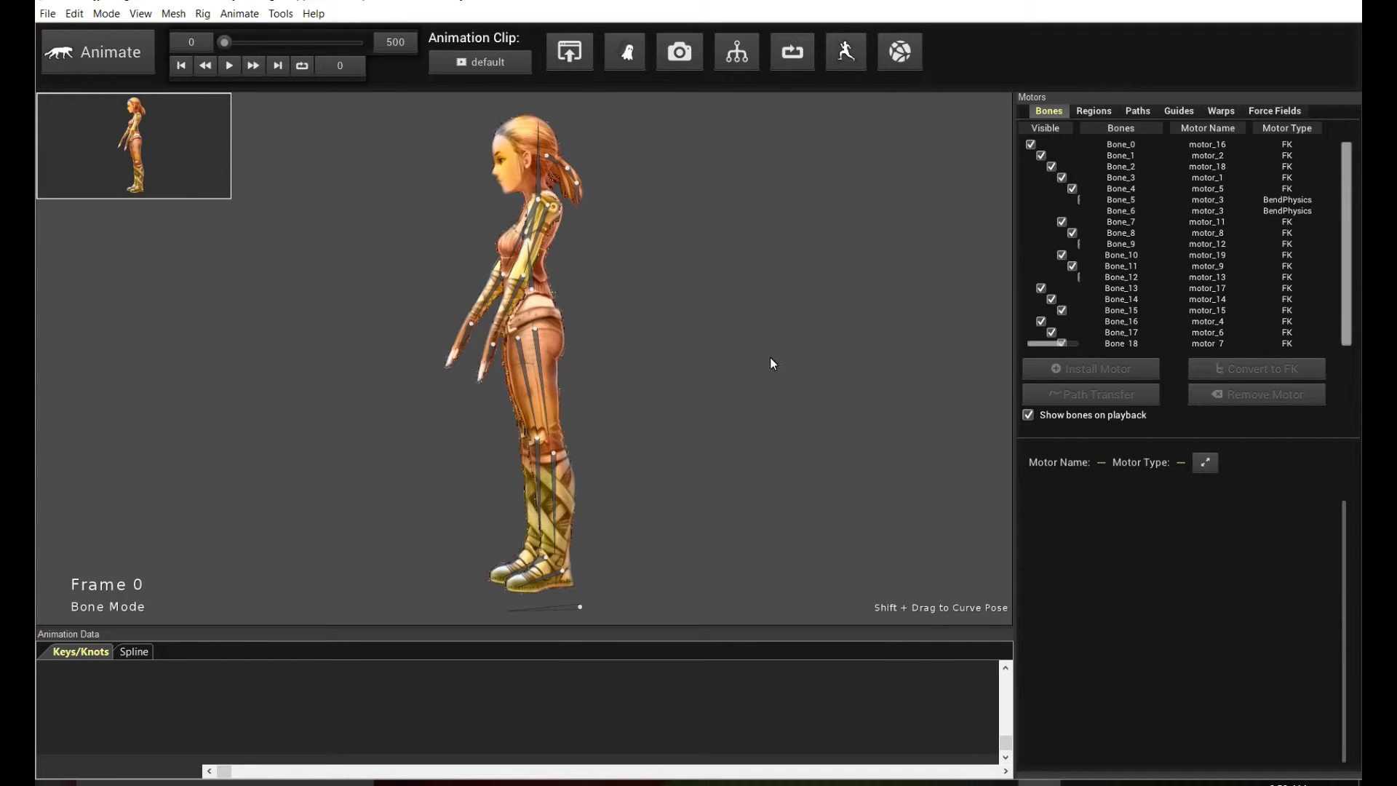
click(899, 51)
drag(654, 146, 760, 147)
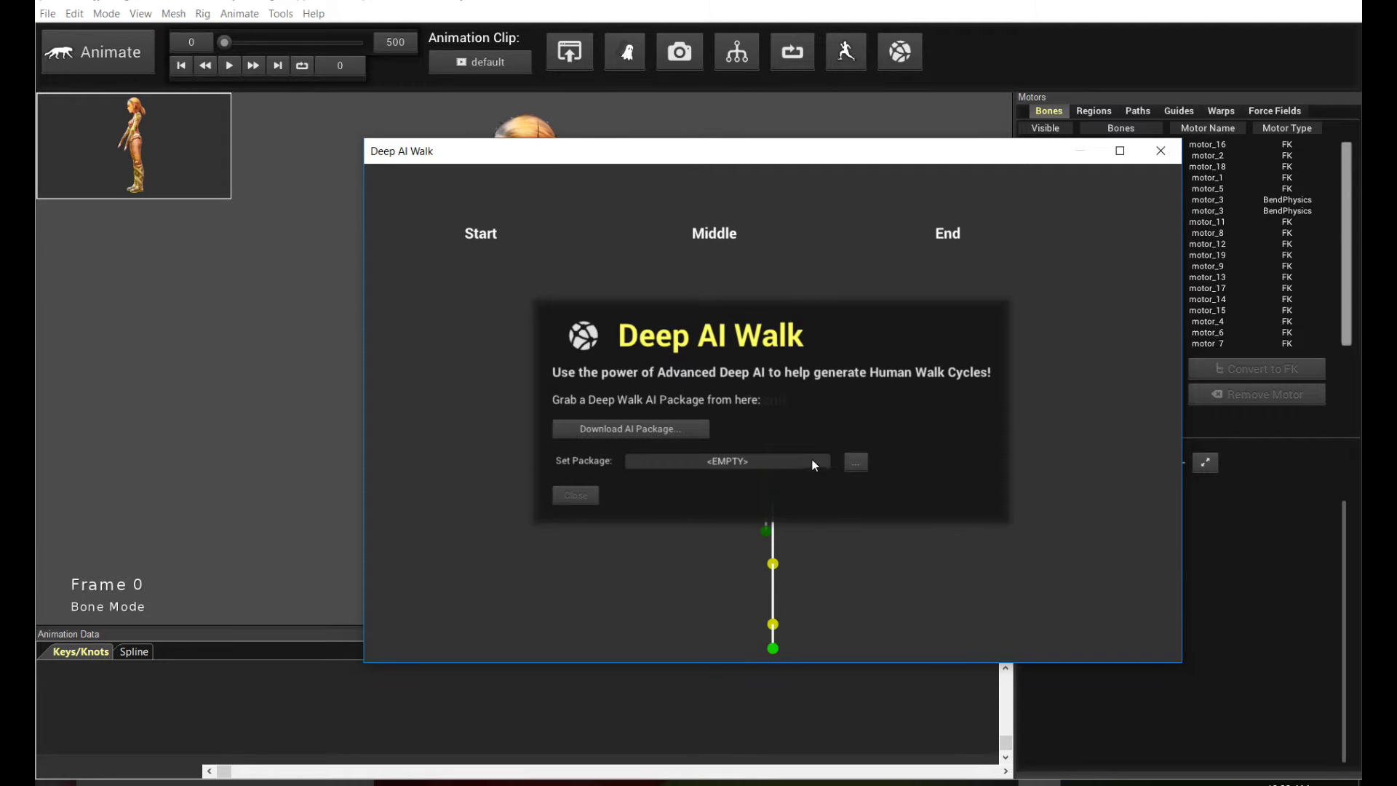
- Set the package to dwalk.dmove from Work > Projects > Temp > Data > Test > dwalk_package
click(855, 463)
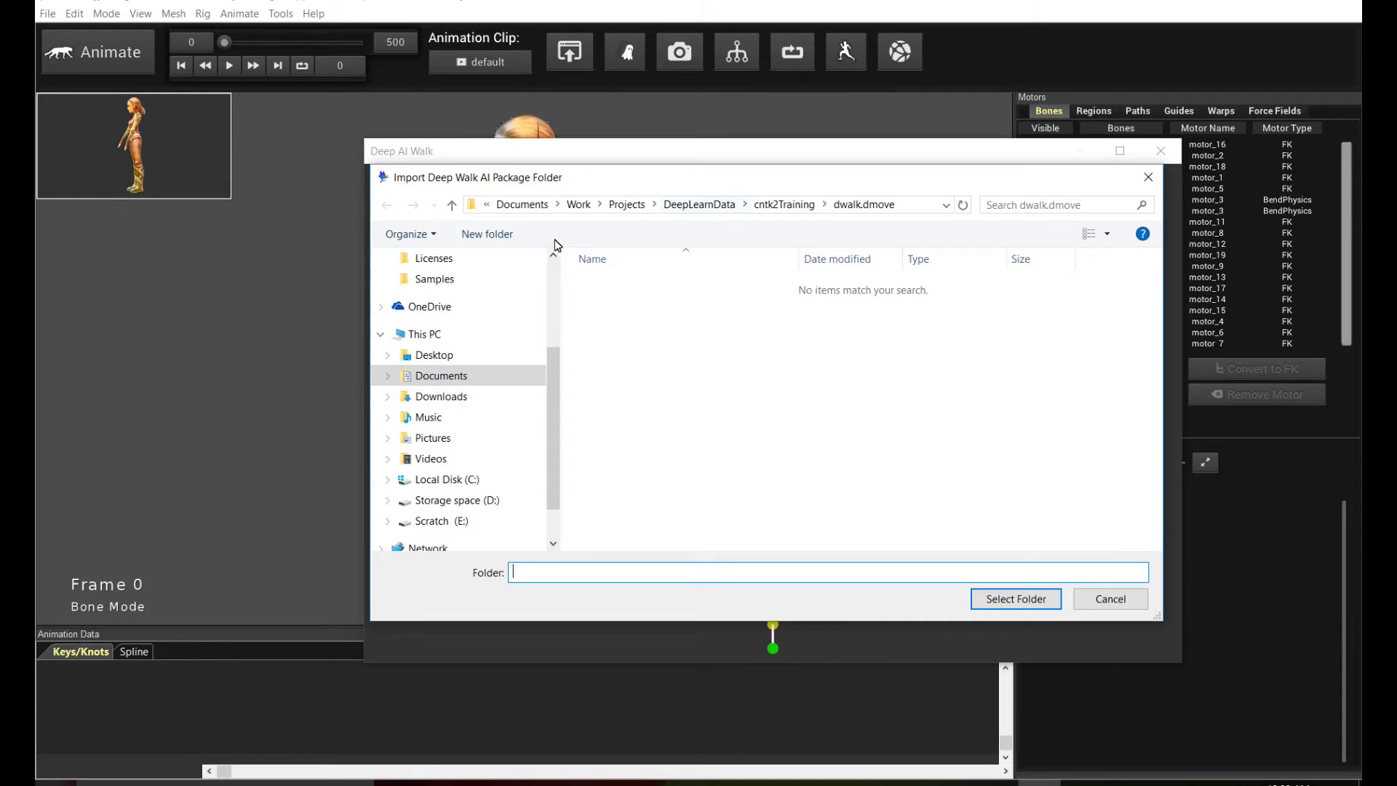
click(578, 204)
click(617, 287)
double_click(616, 287)
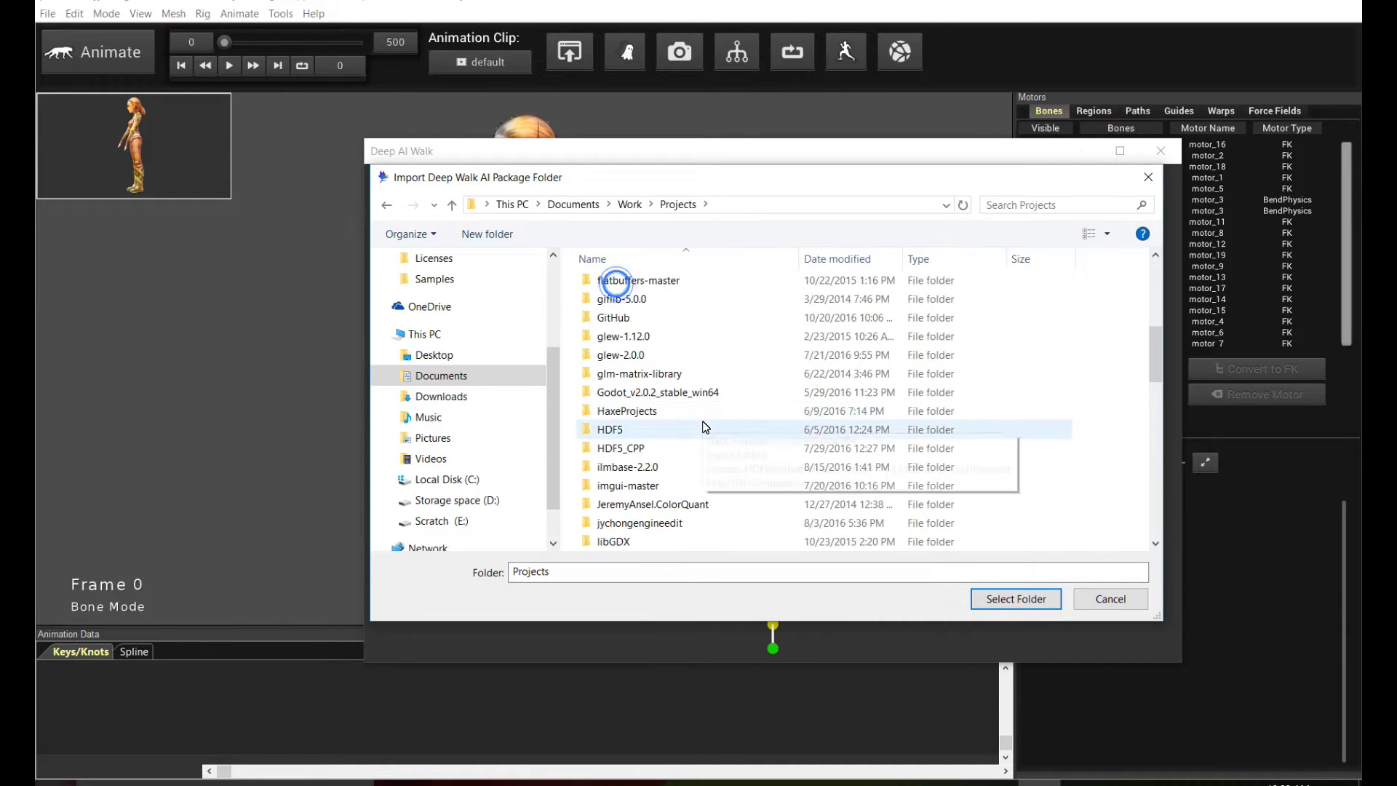
scroll(699, 433, down, 10)
double_click(665, 453)
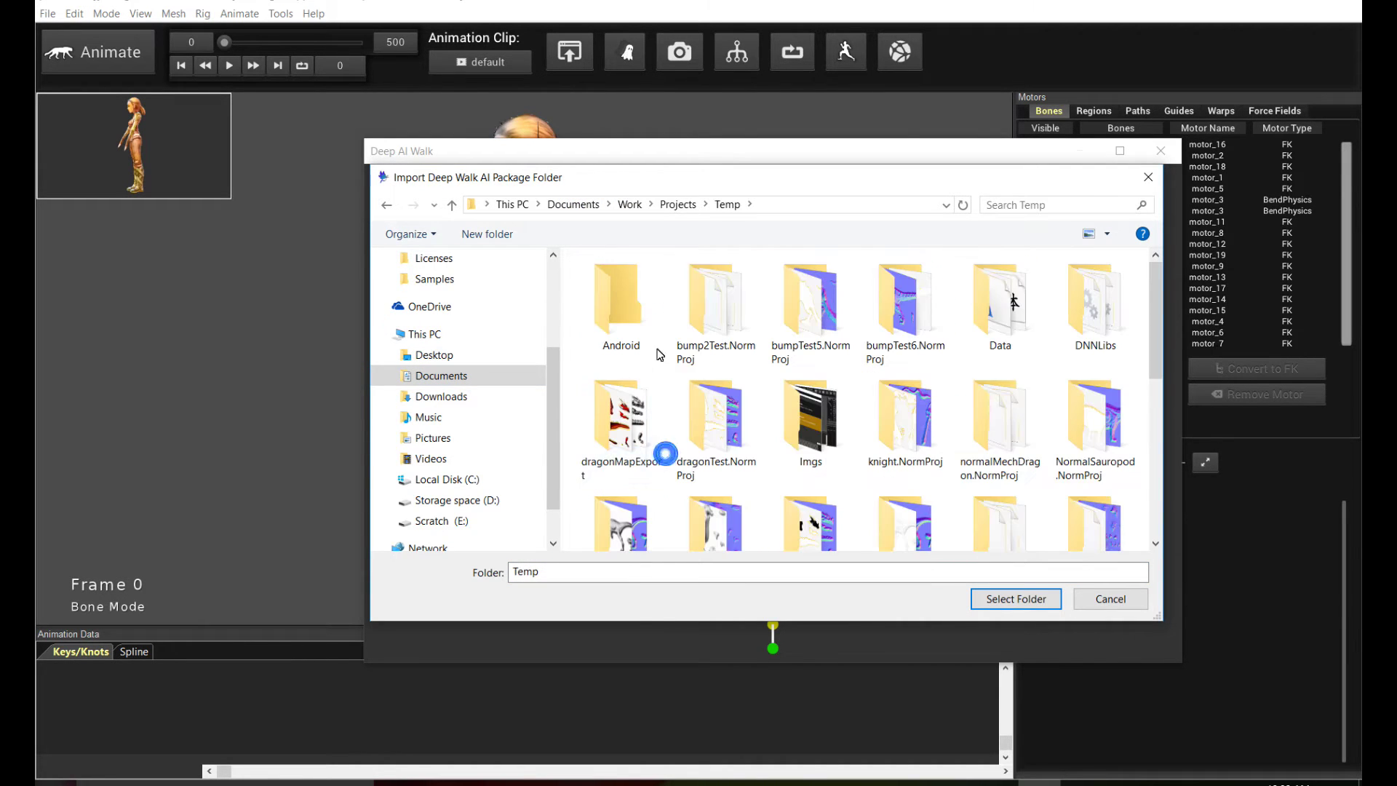
double_click(995, 320)
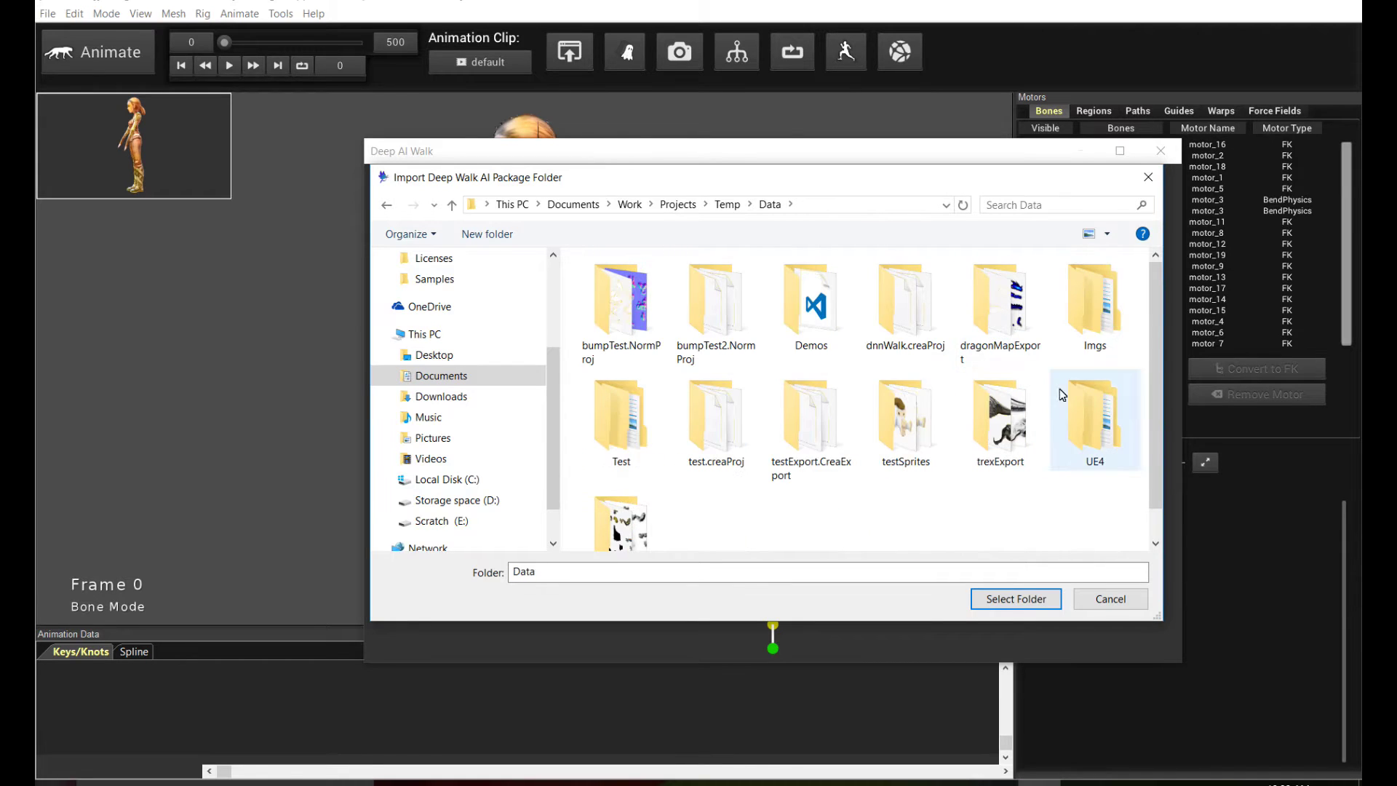
double_click(651, 432)
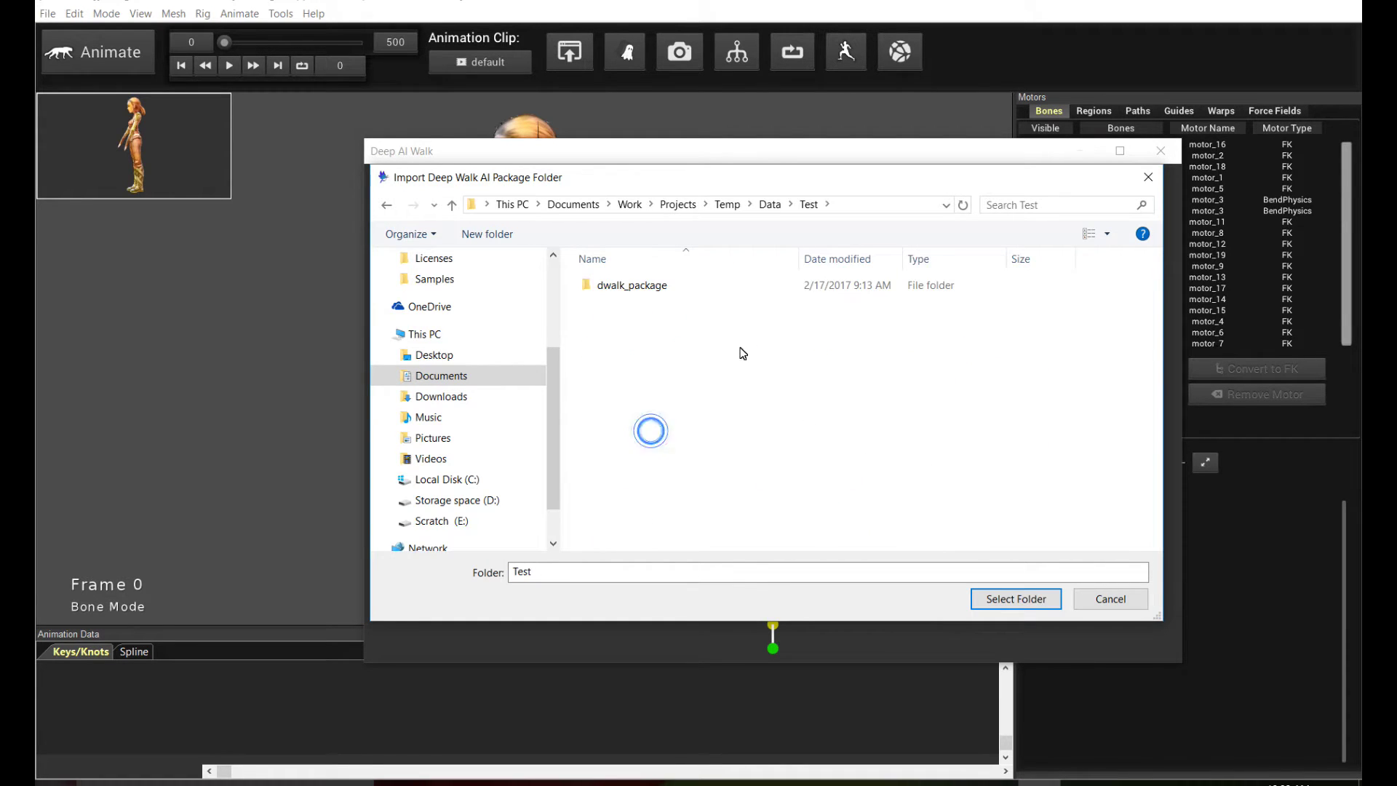
click(630, 296)
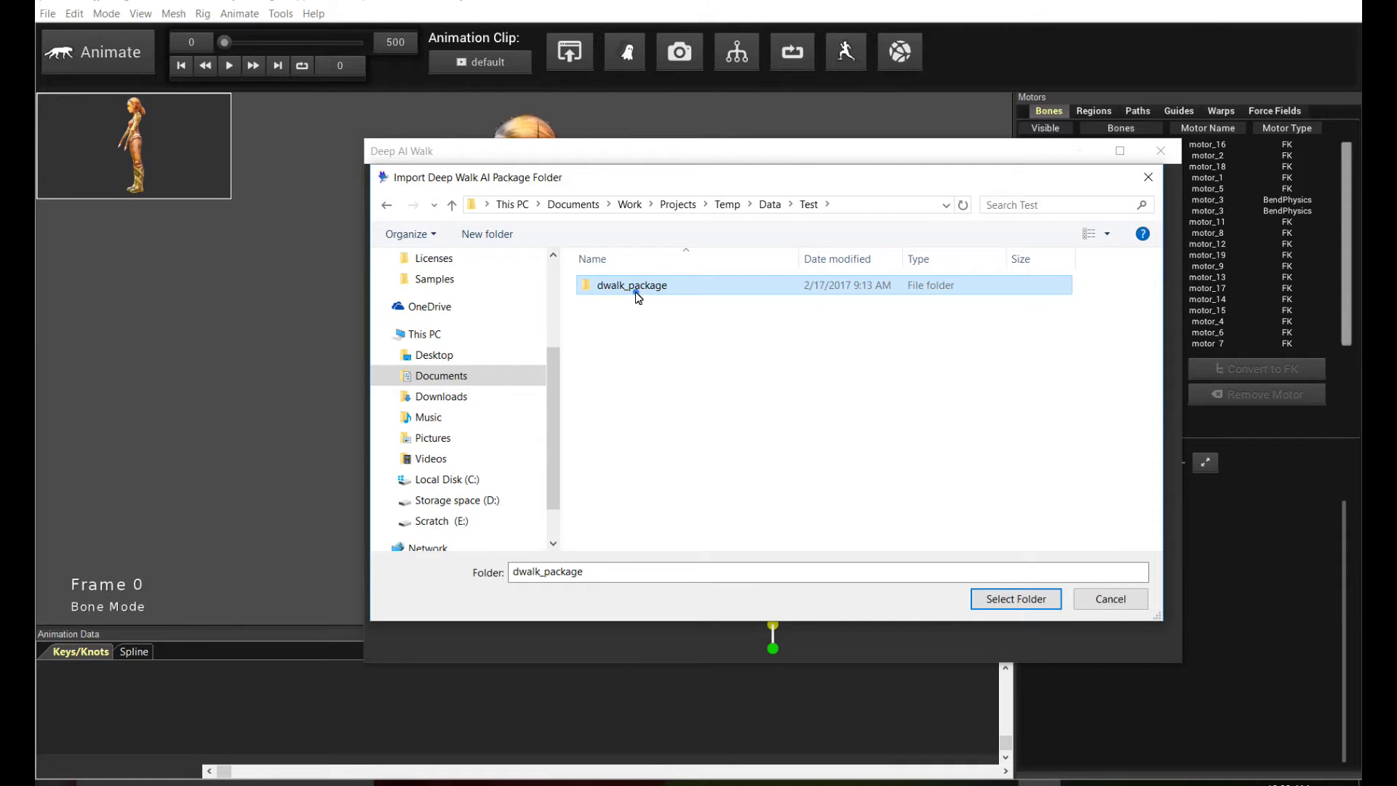
double_click(636, 294)
click(632, 285)
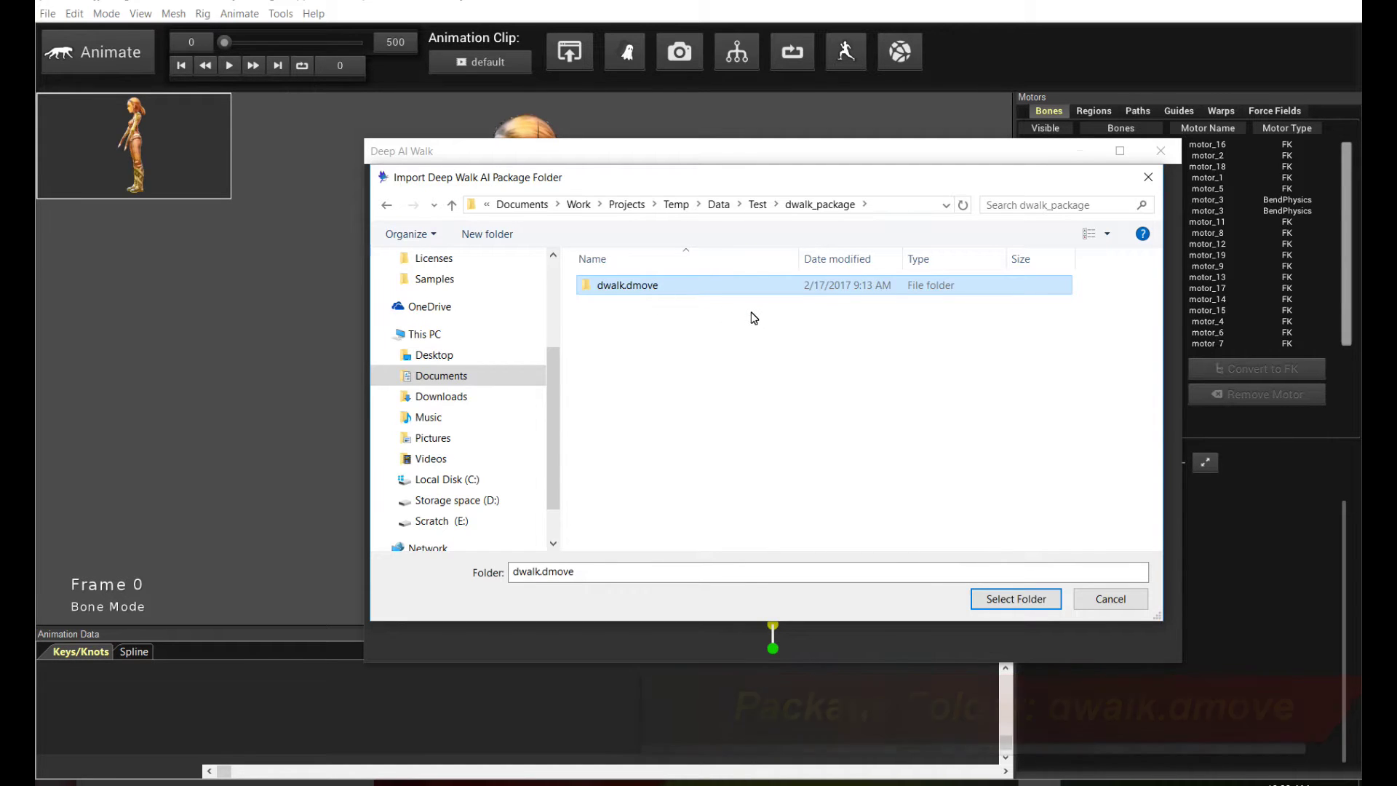
click(1009, 598)
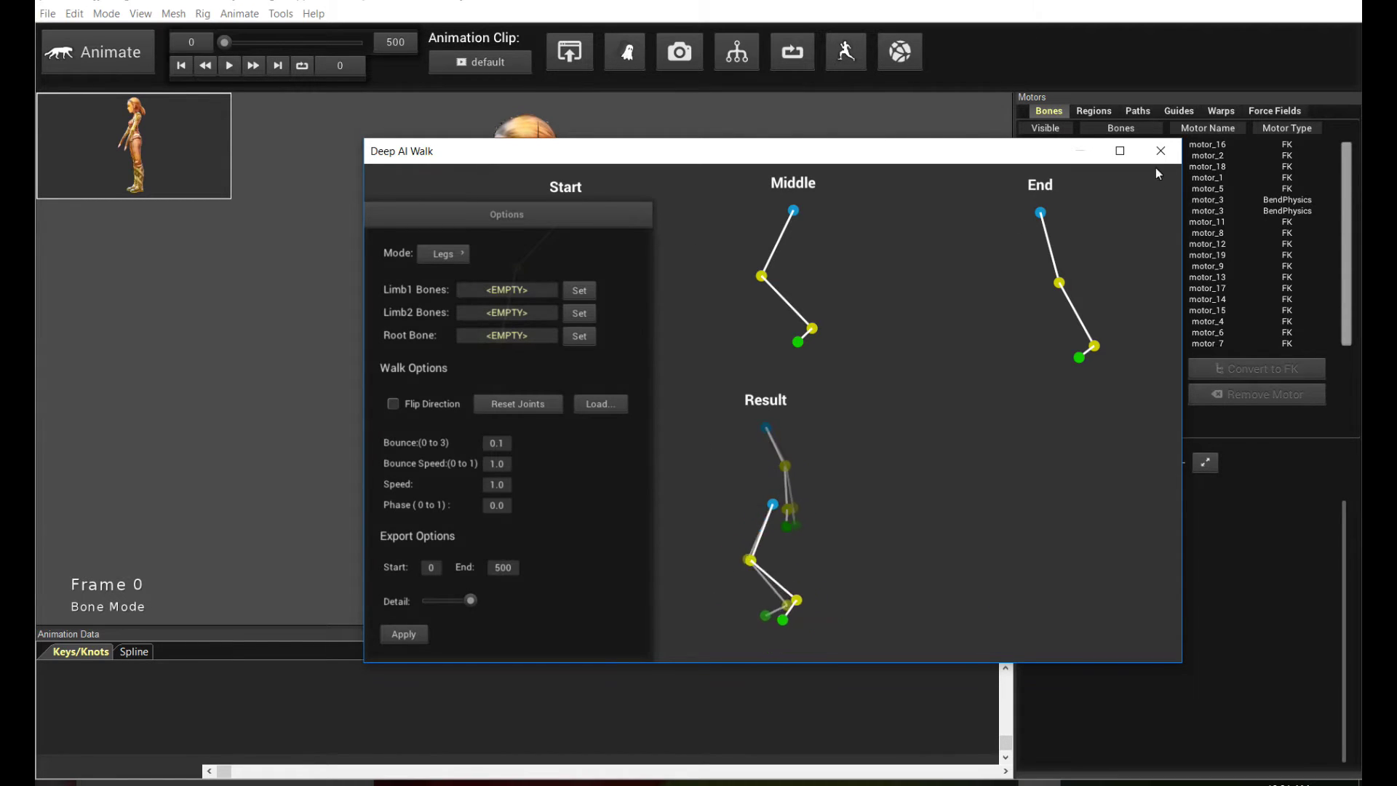
- Maximize the Deep AI Walk window, rearrange its Options panel, then restore it beside the character
click(1119, 150)
drag(282, 65, 1223, 284)
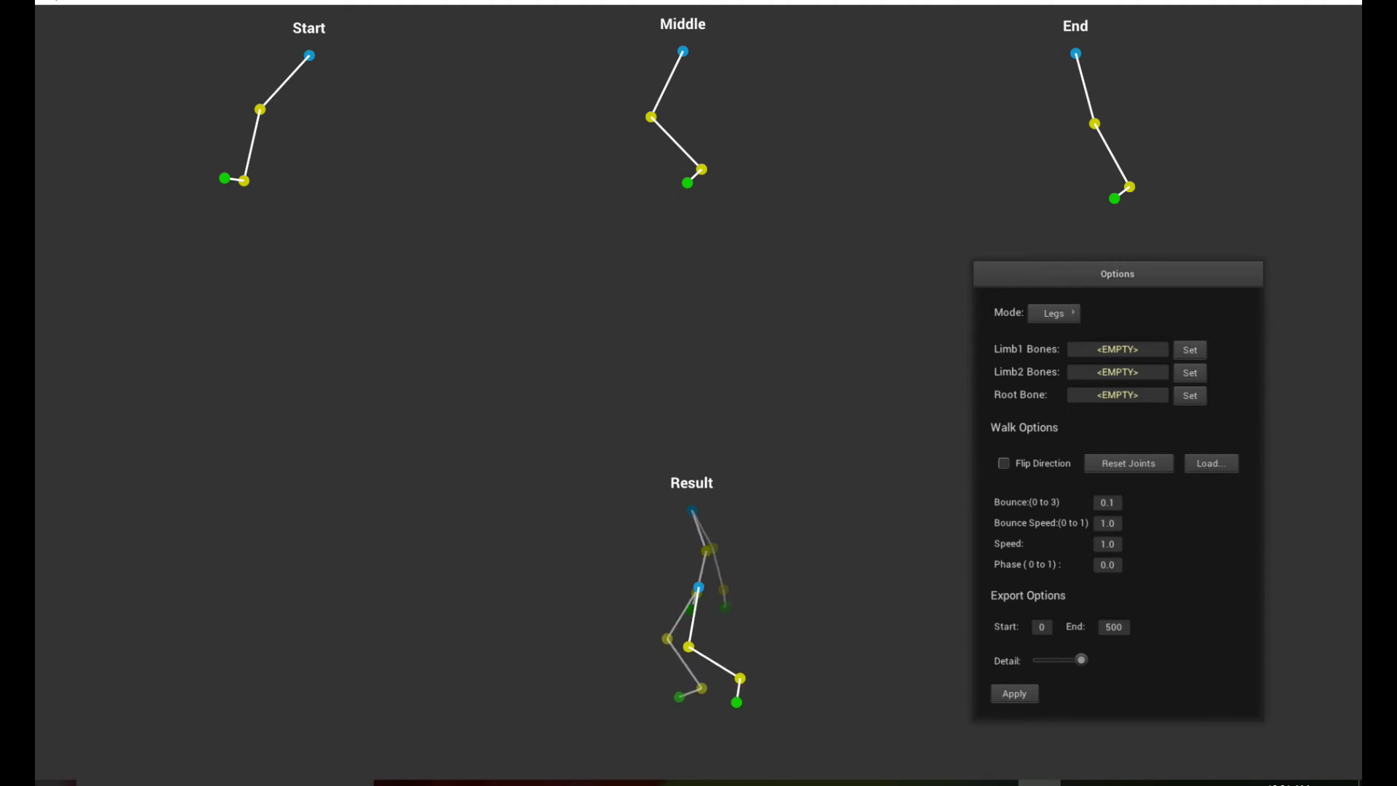
drag(443, 3, 996, 274)
drag(1358, 342, 964, 271)
scroll(683, 386, up, 2)
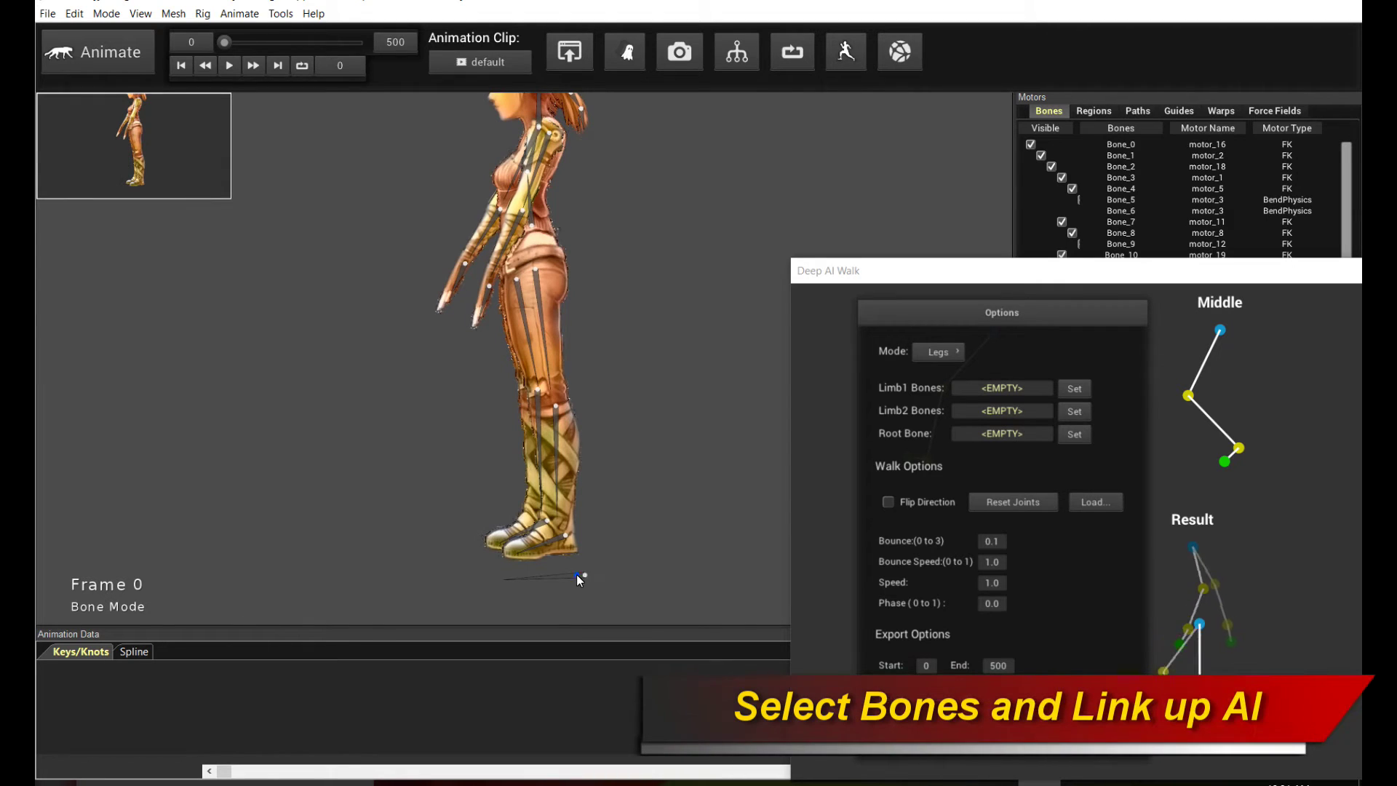
- Assign Bone_0 as the walk's root bone and set the leg bone chains
click(582, 575)
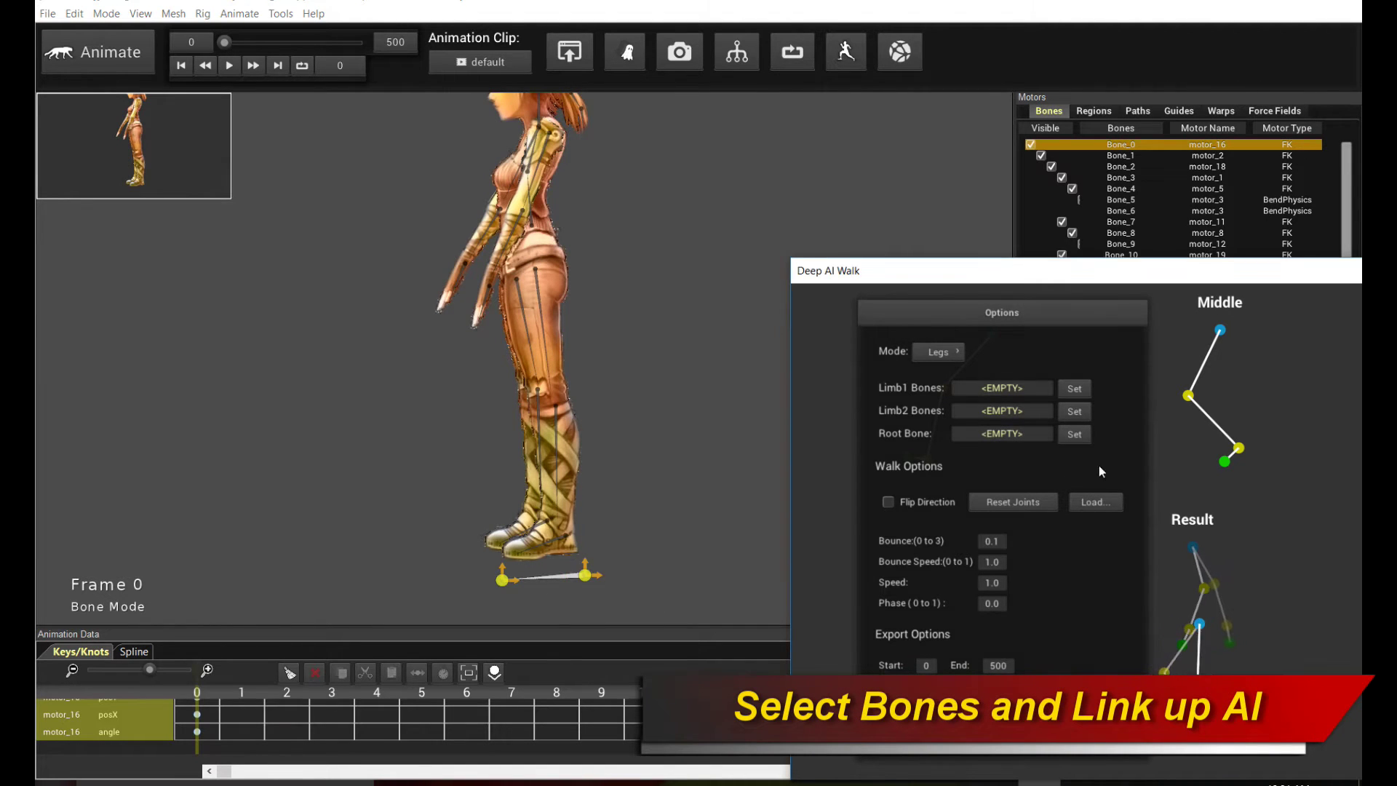
click(1074, 435)
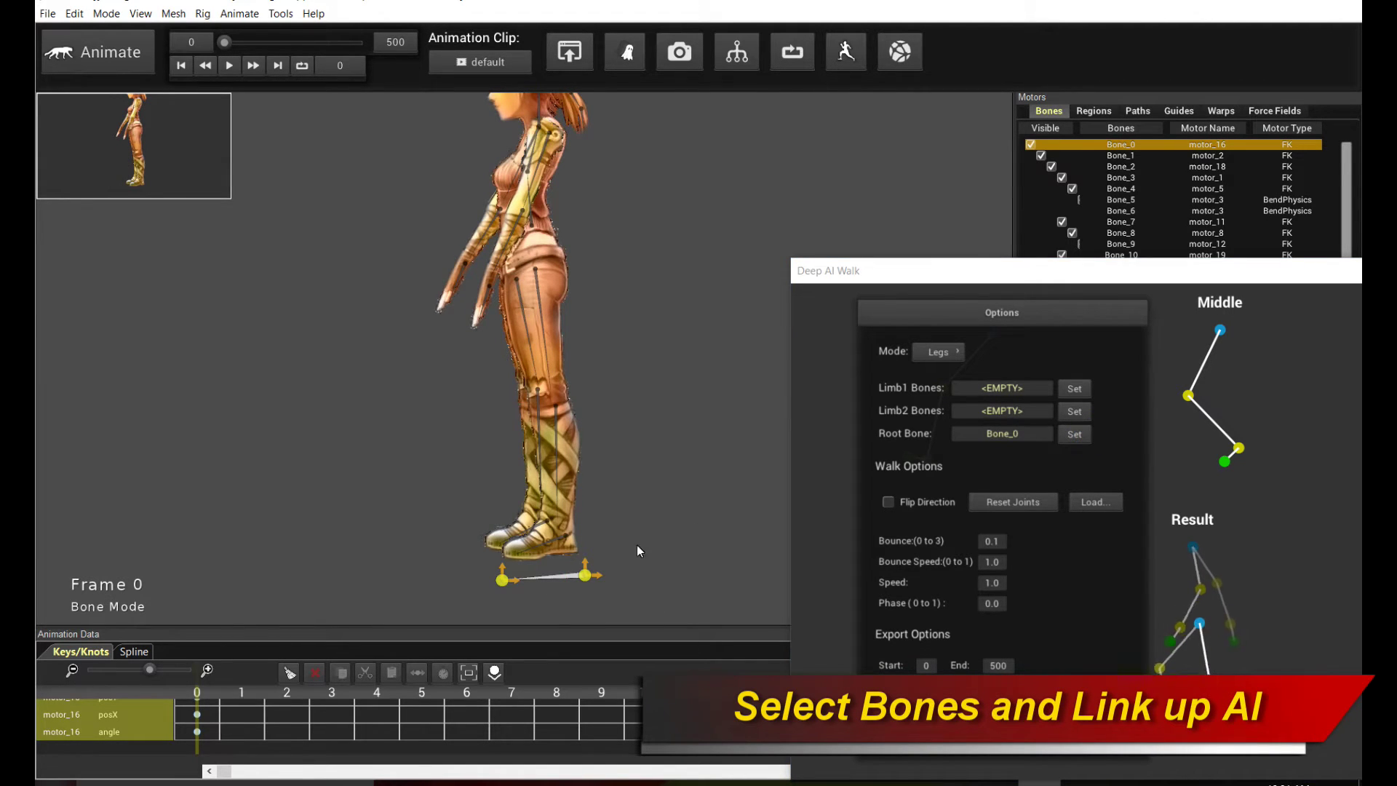
click(557, 545)
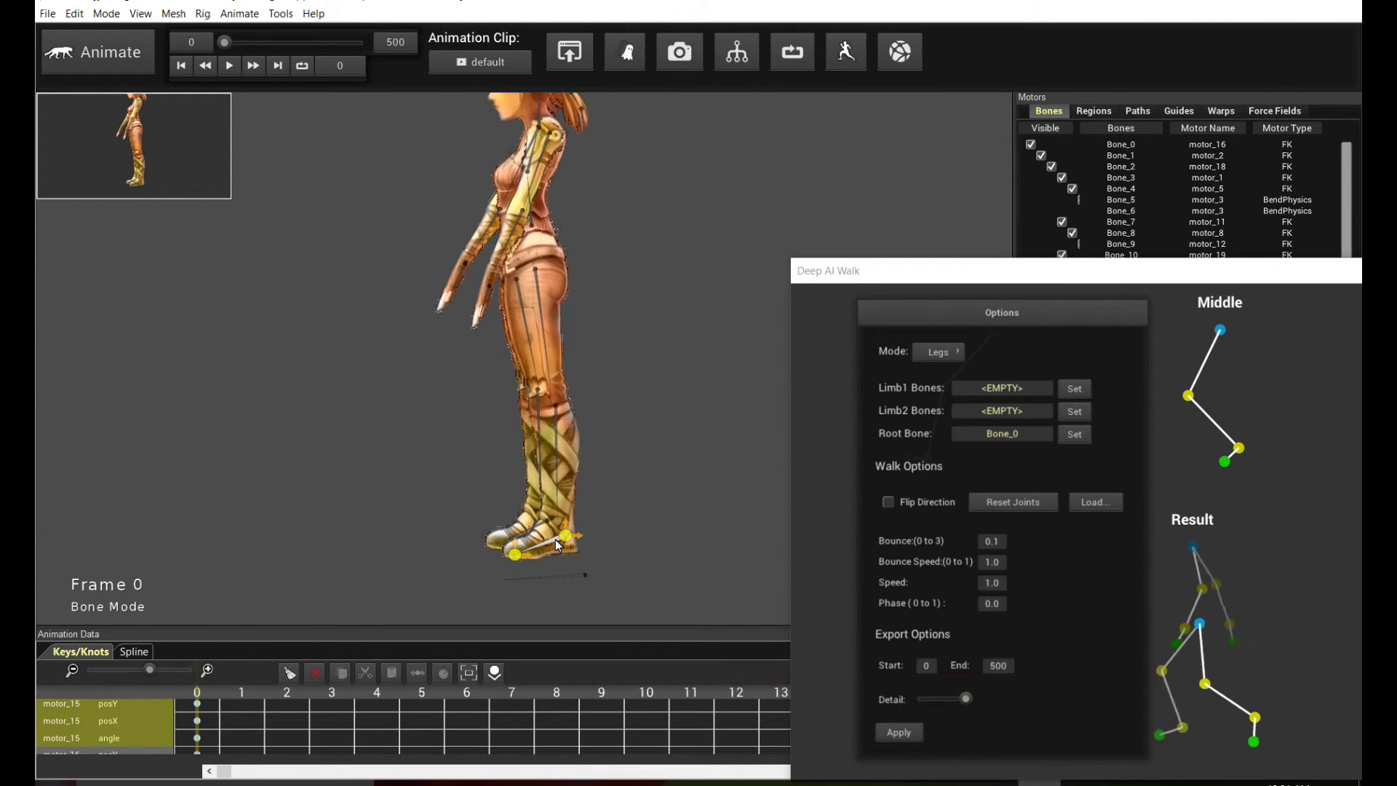
click(556, 539)
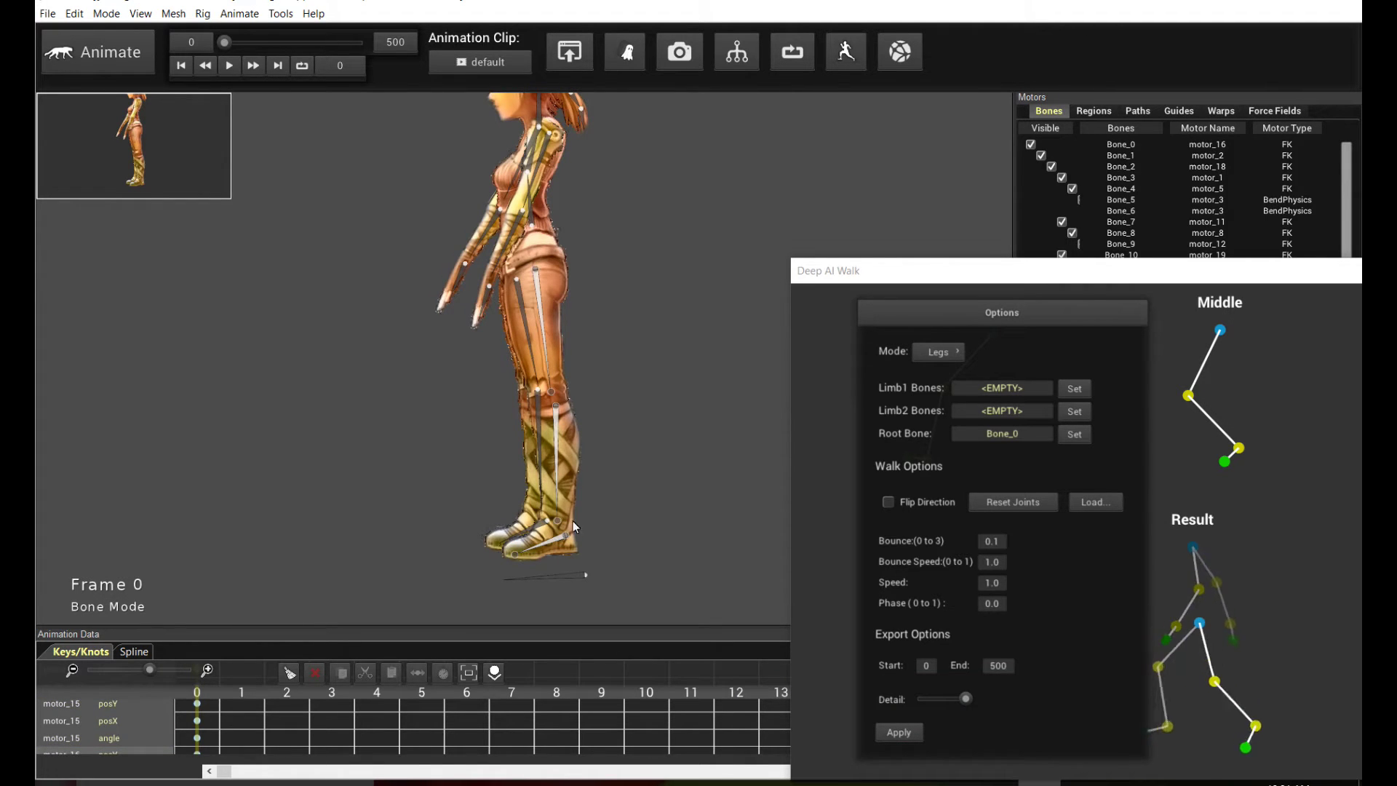
click(926, 338)
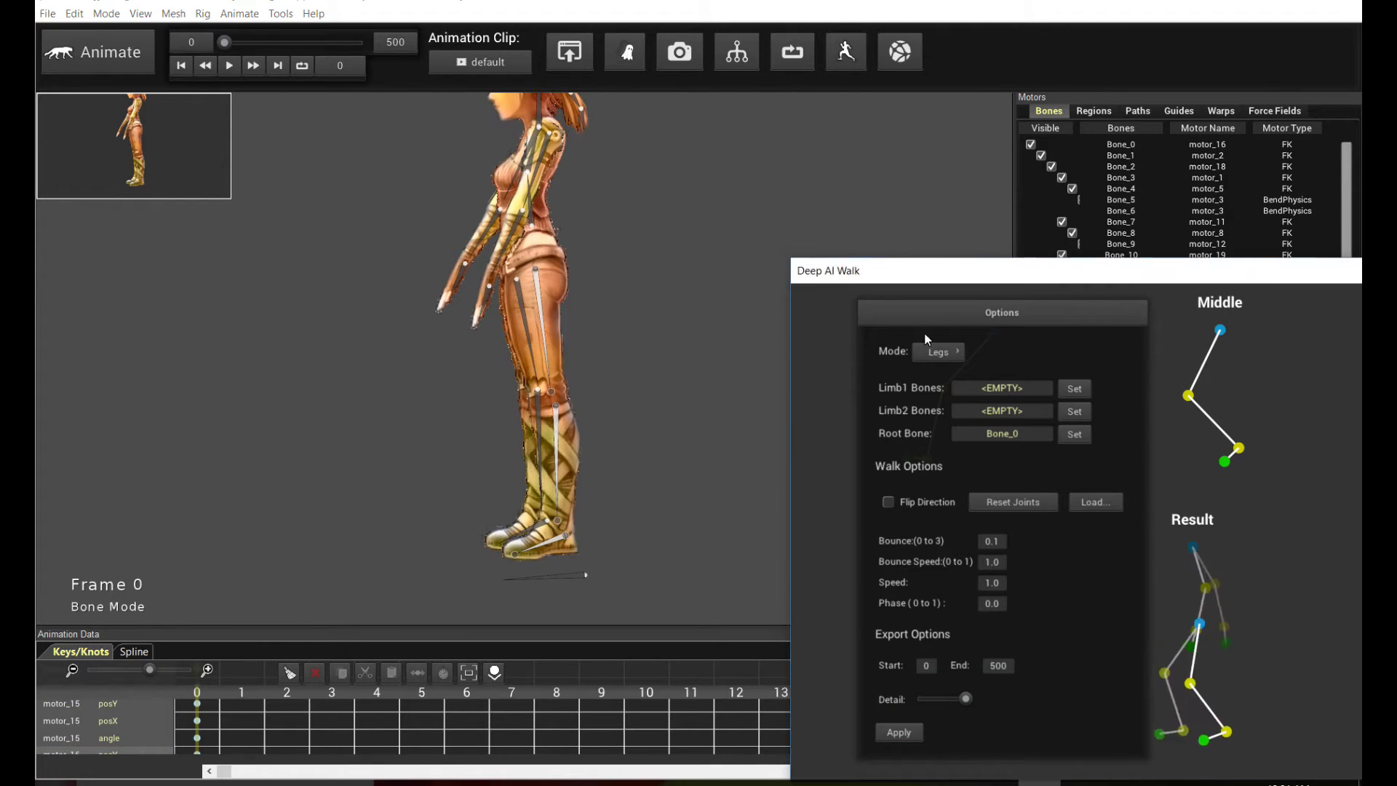
click(1073, 390)
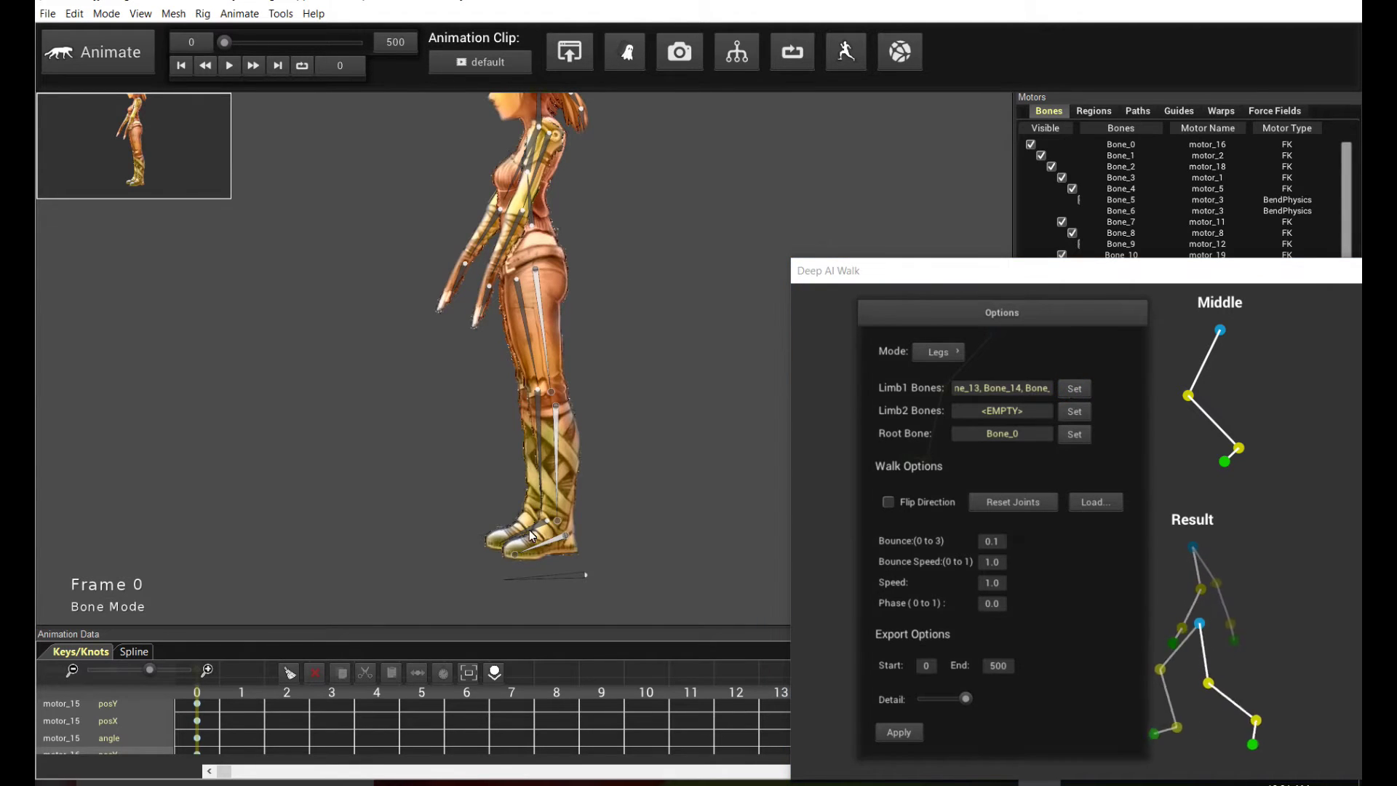
click(531, 534)
click(533, 528)
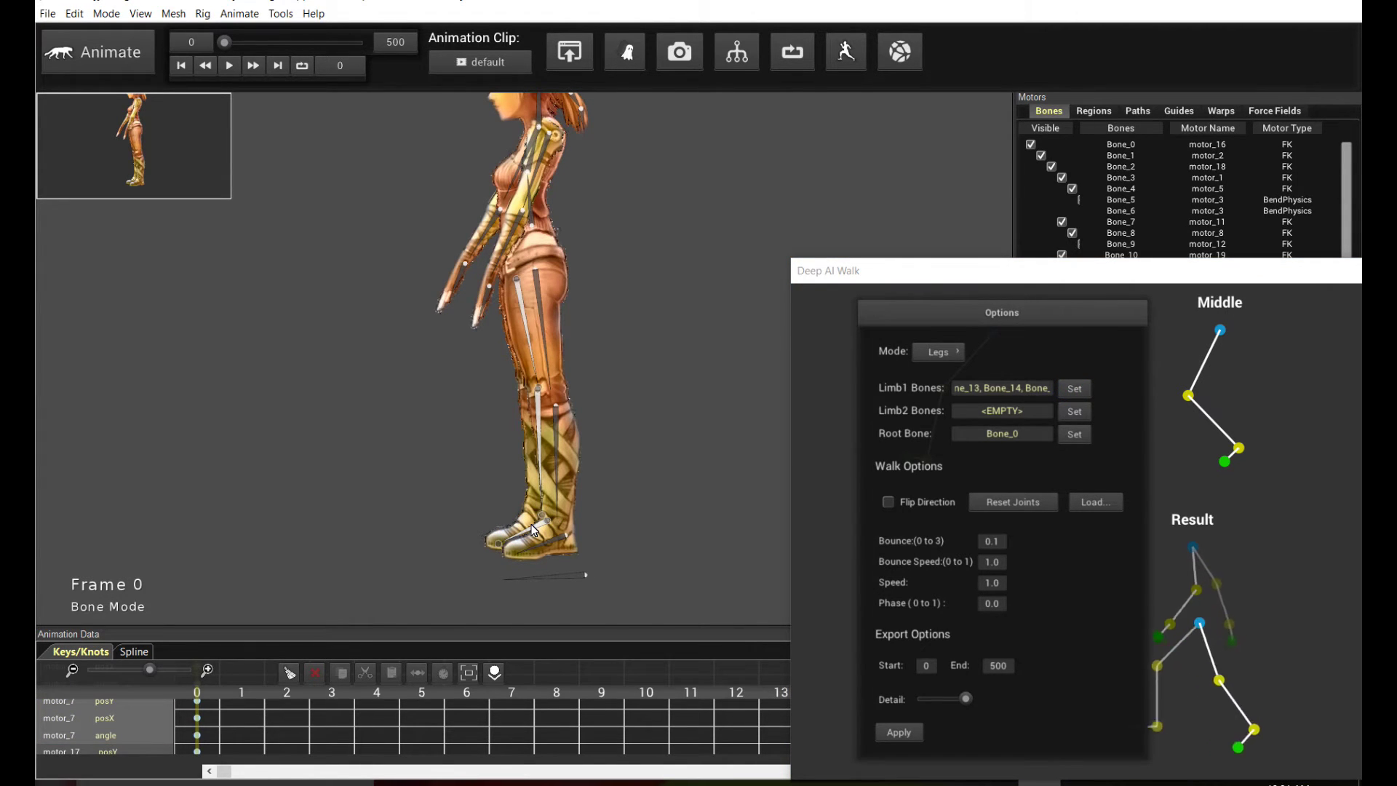
click(1246, 521)
click(1082, 416)
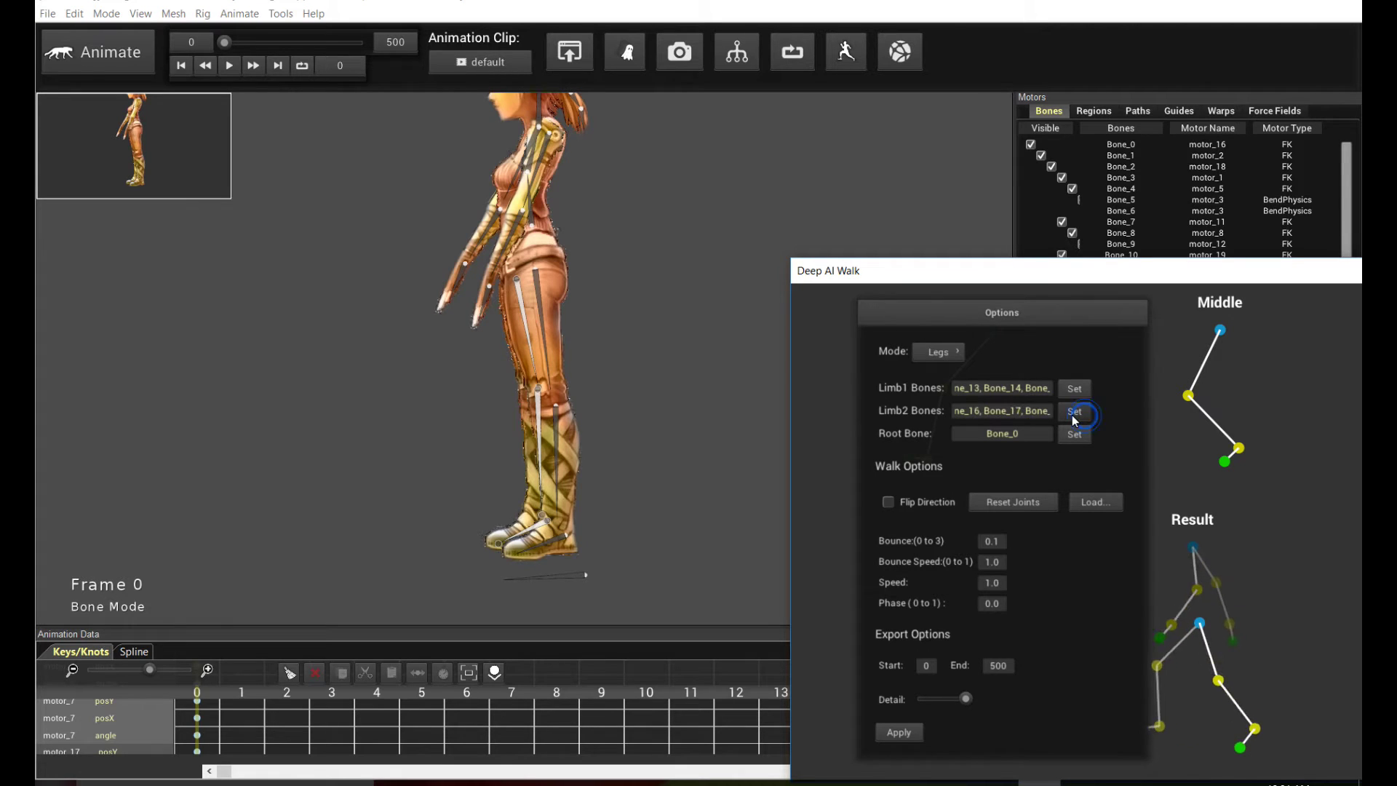
- Switch Mode to Hands and assign arm chains Bone_7–9 as Limb1 and Bone_10–12 as Limb2
click(940, 357)
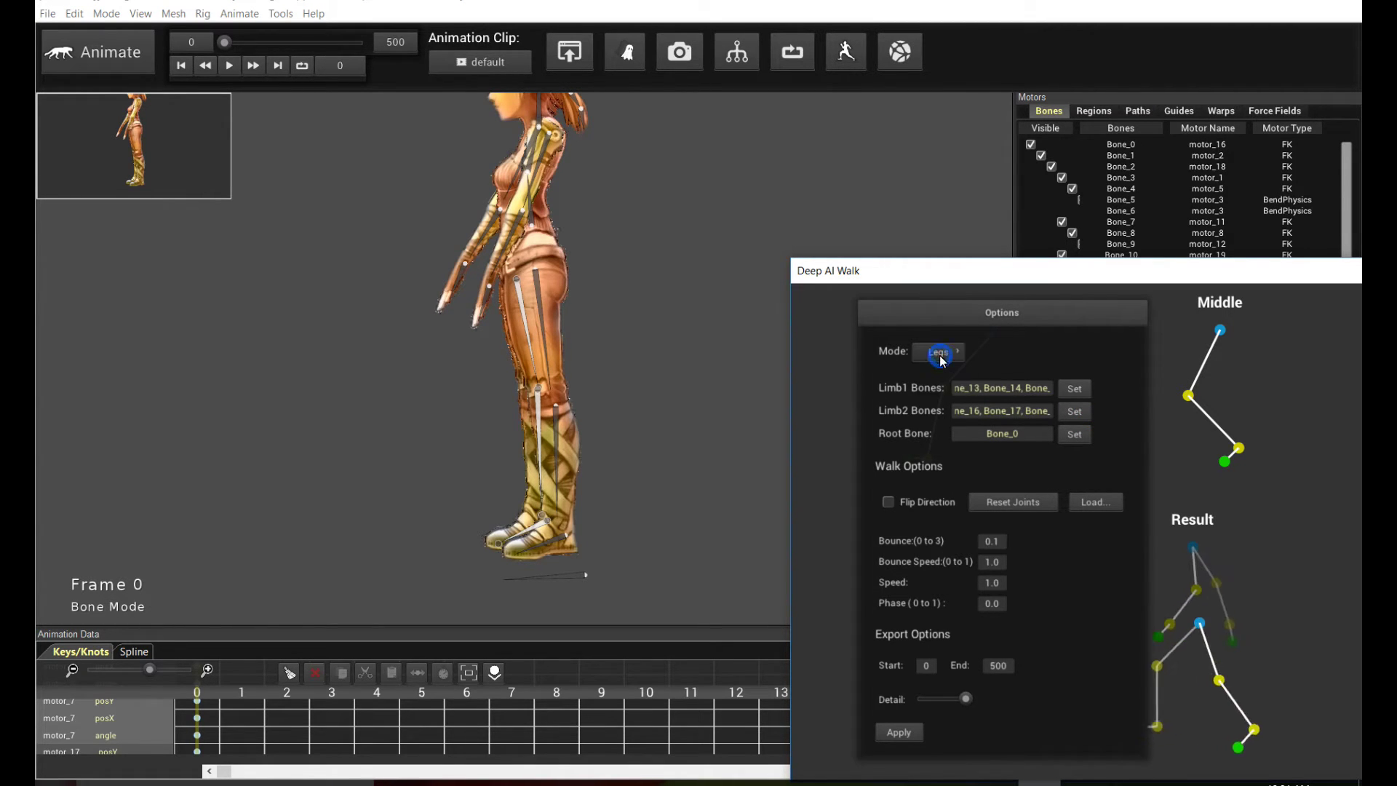
click(939, 378)
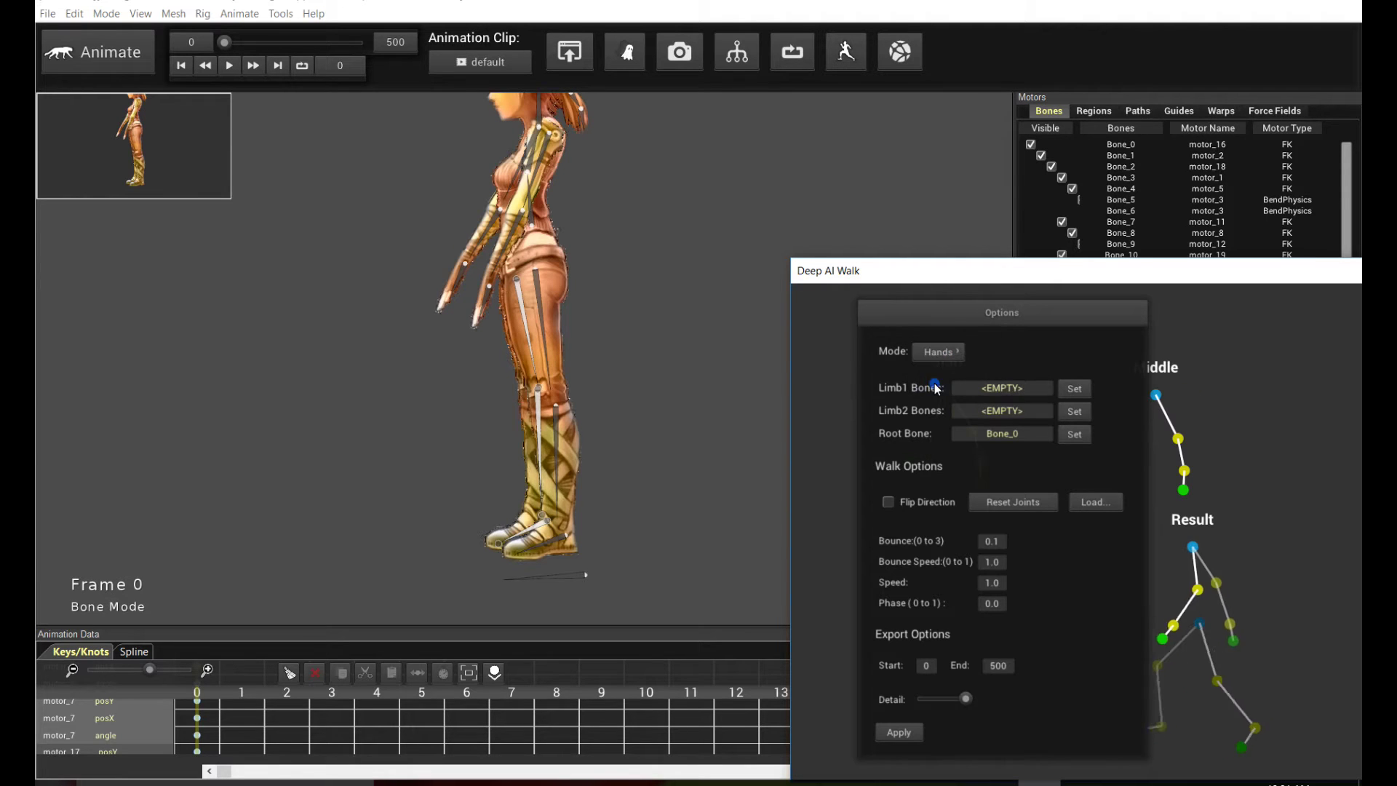
click(483, 323)
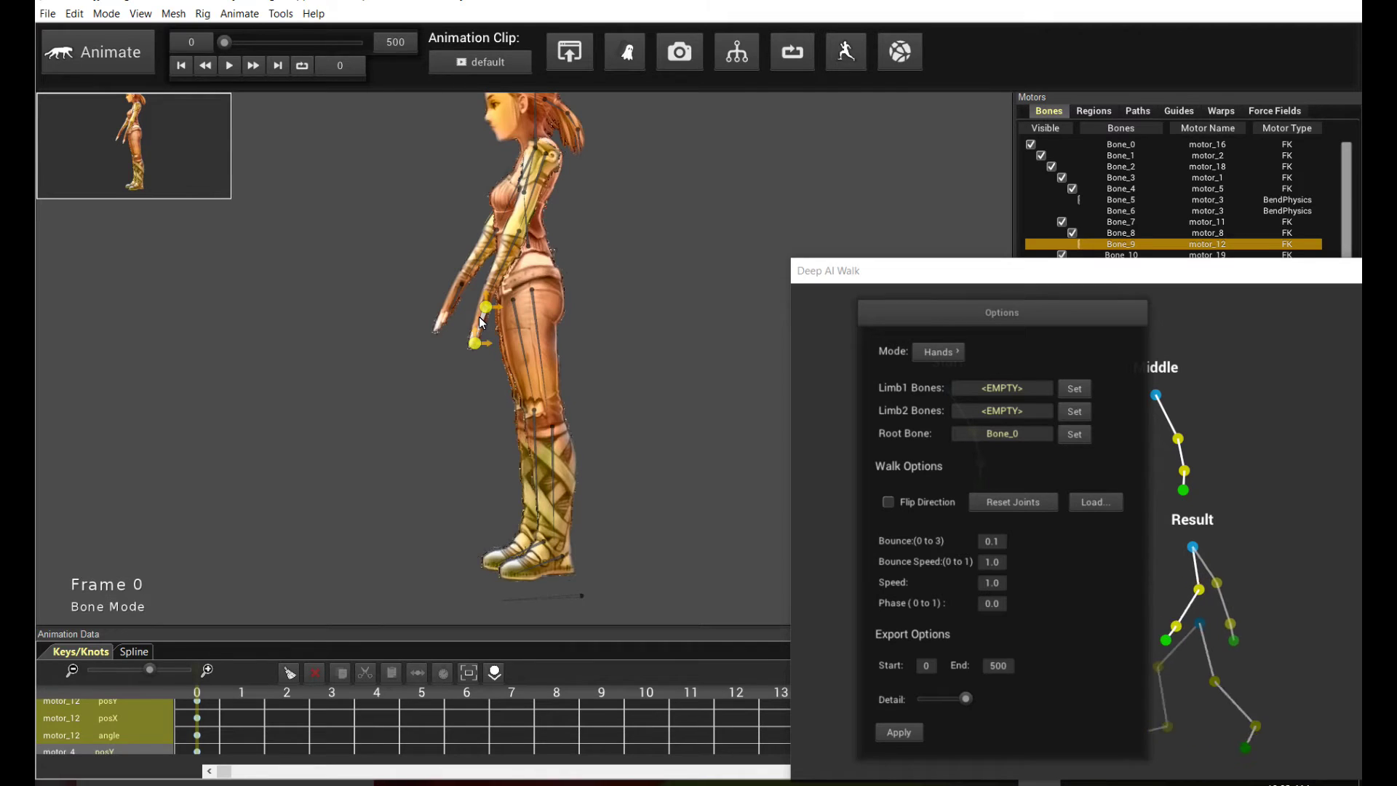
key(shift+Up)
key(shift+Up)
click(1120, 422)
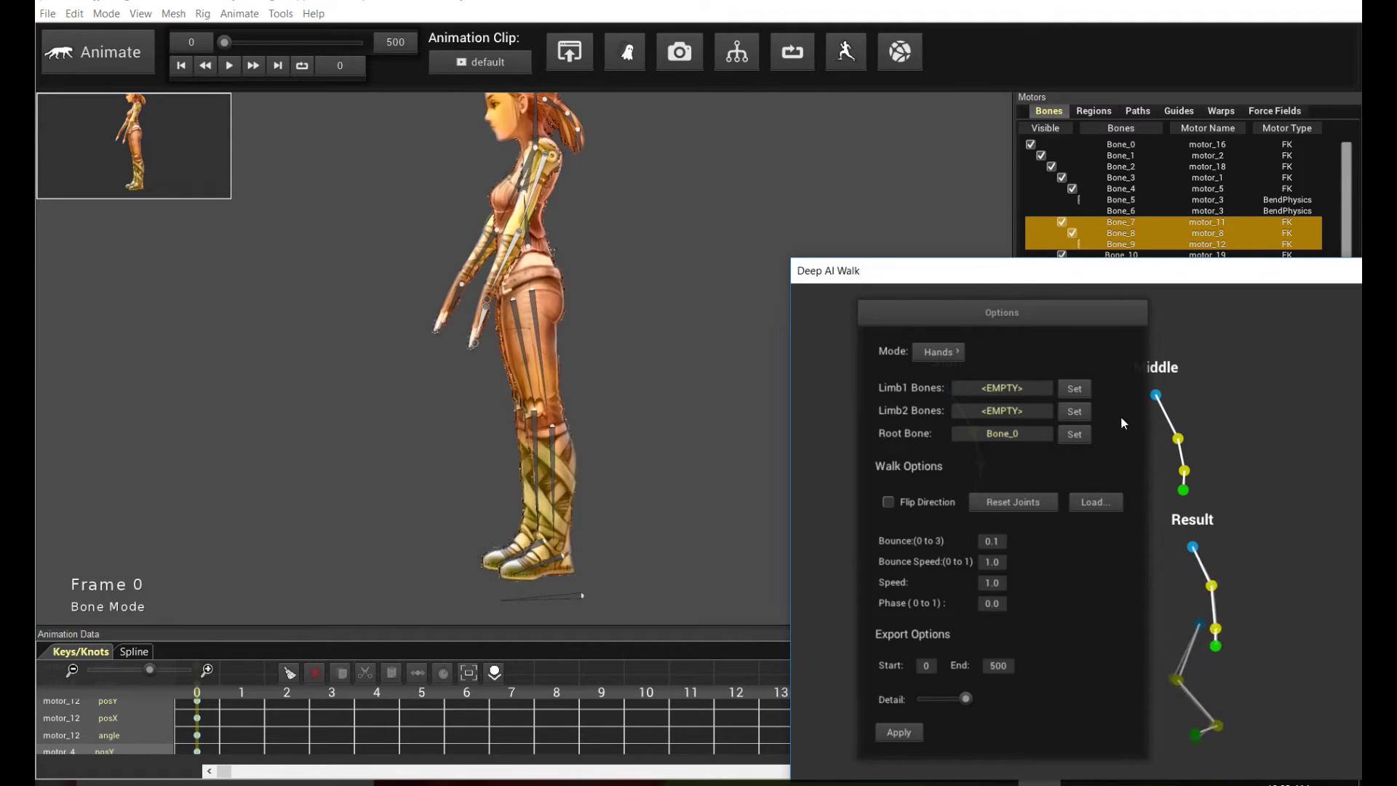
click(1075, 388)
click(456, 293)
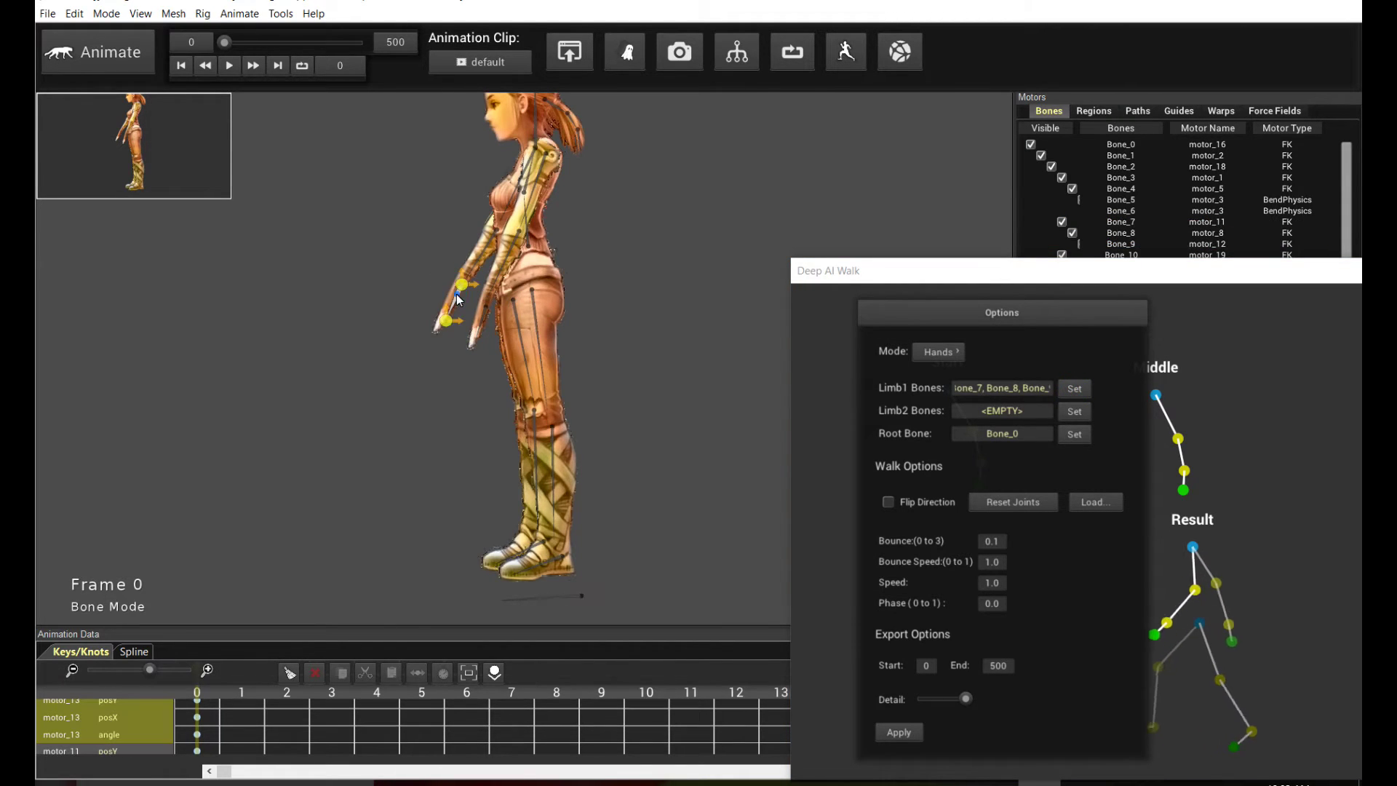
click(451, 300)
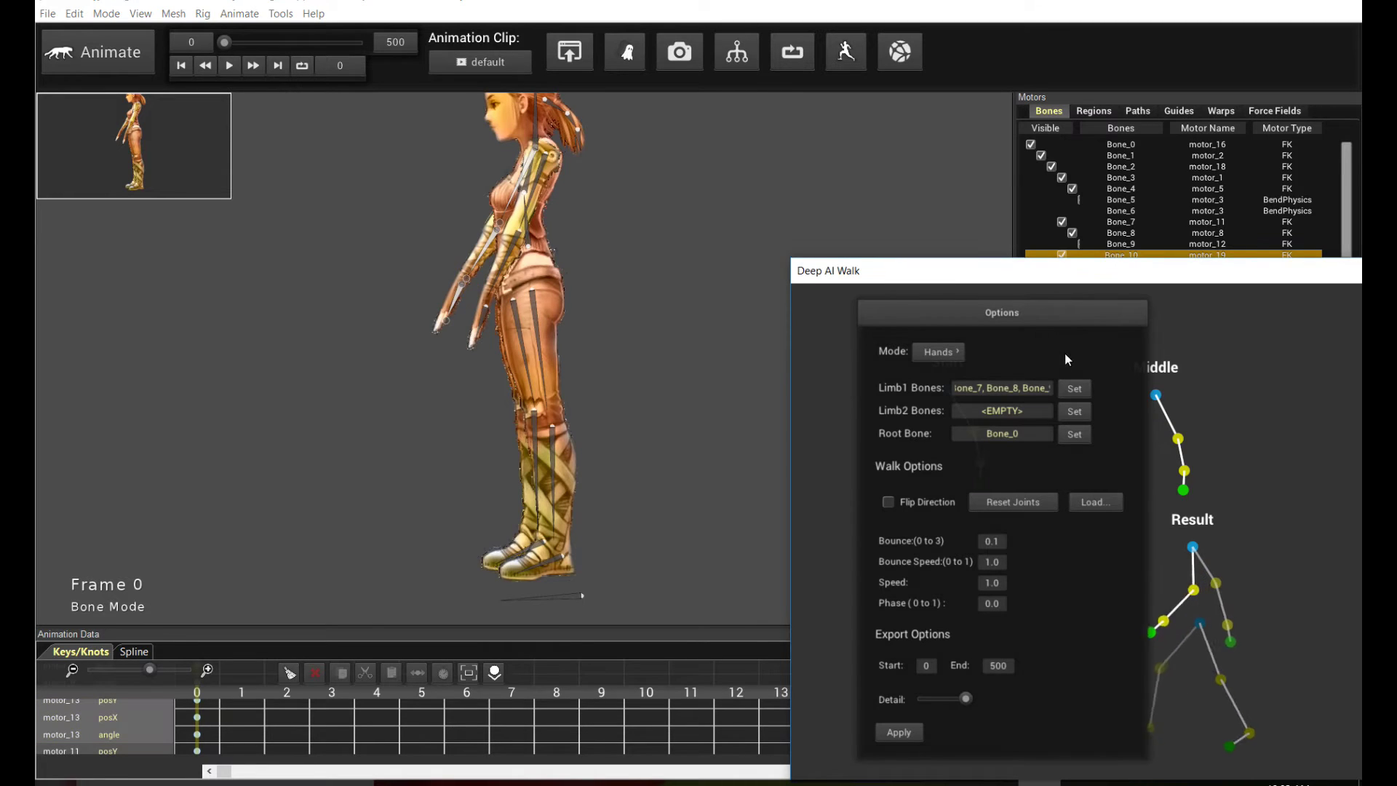
click(1075, 411)
drag(892, 274, 362, 139)
- Maximize the Deep AI Walk editor, move Options to the right, and switch Mode to Legs
double_click(362, 139)
drag(246, 28, 1162, 281)
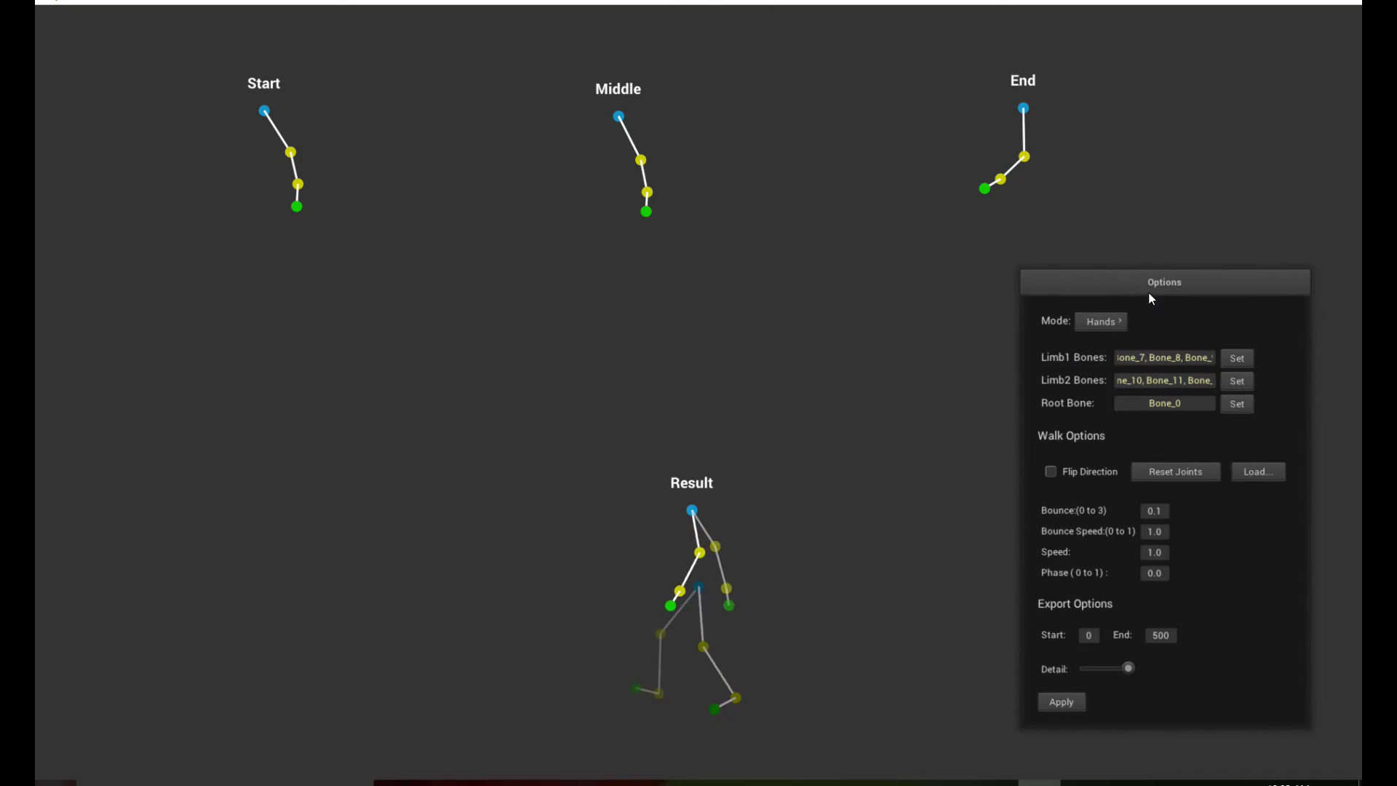
click(1117, 325)
click(1111, 336)
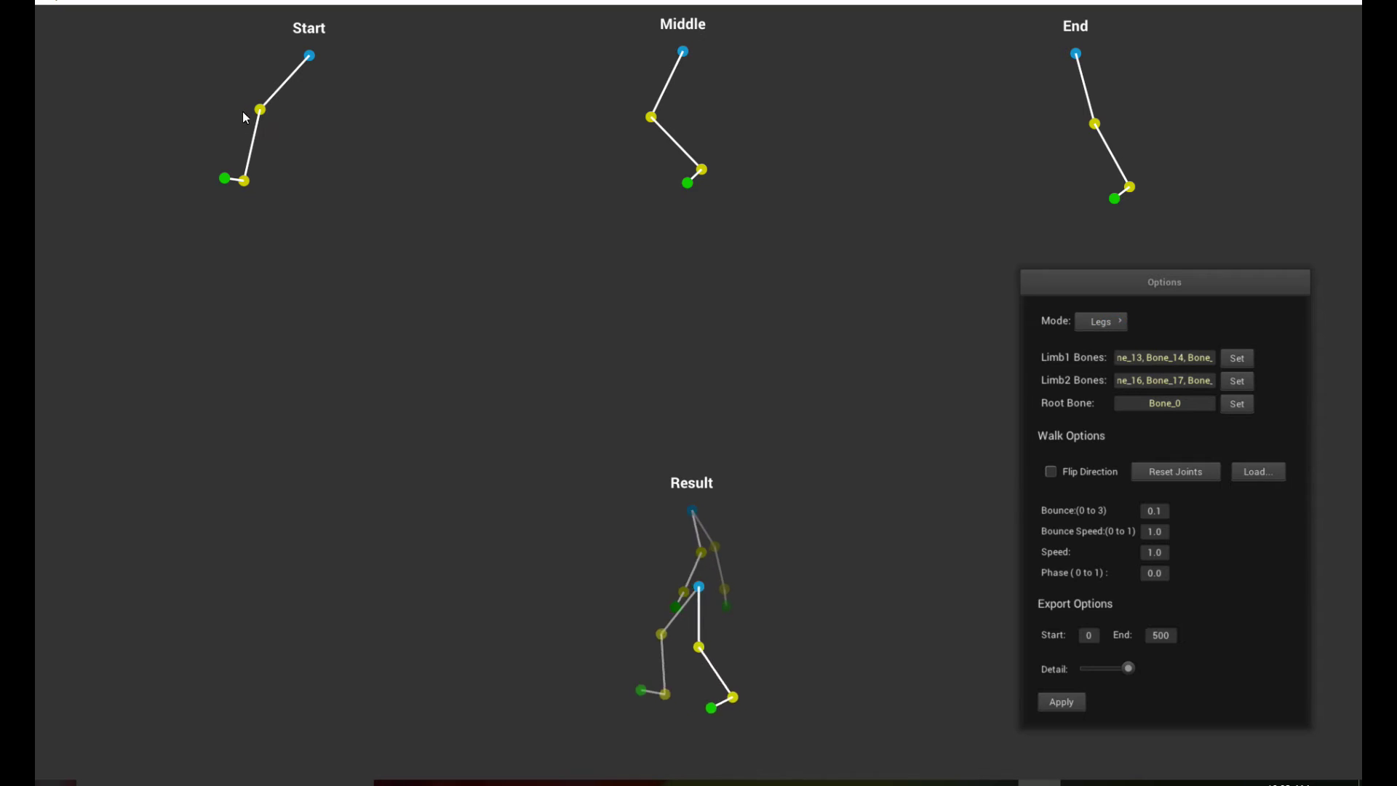
- Bend the knees, lower legs and feet of the Start, Middle and End leg poses
drag(265, 116, 272, 121)
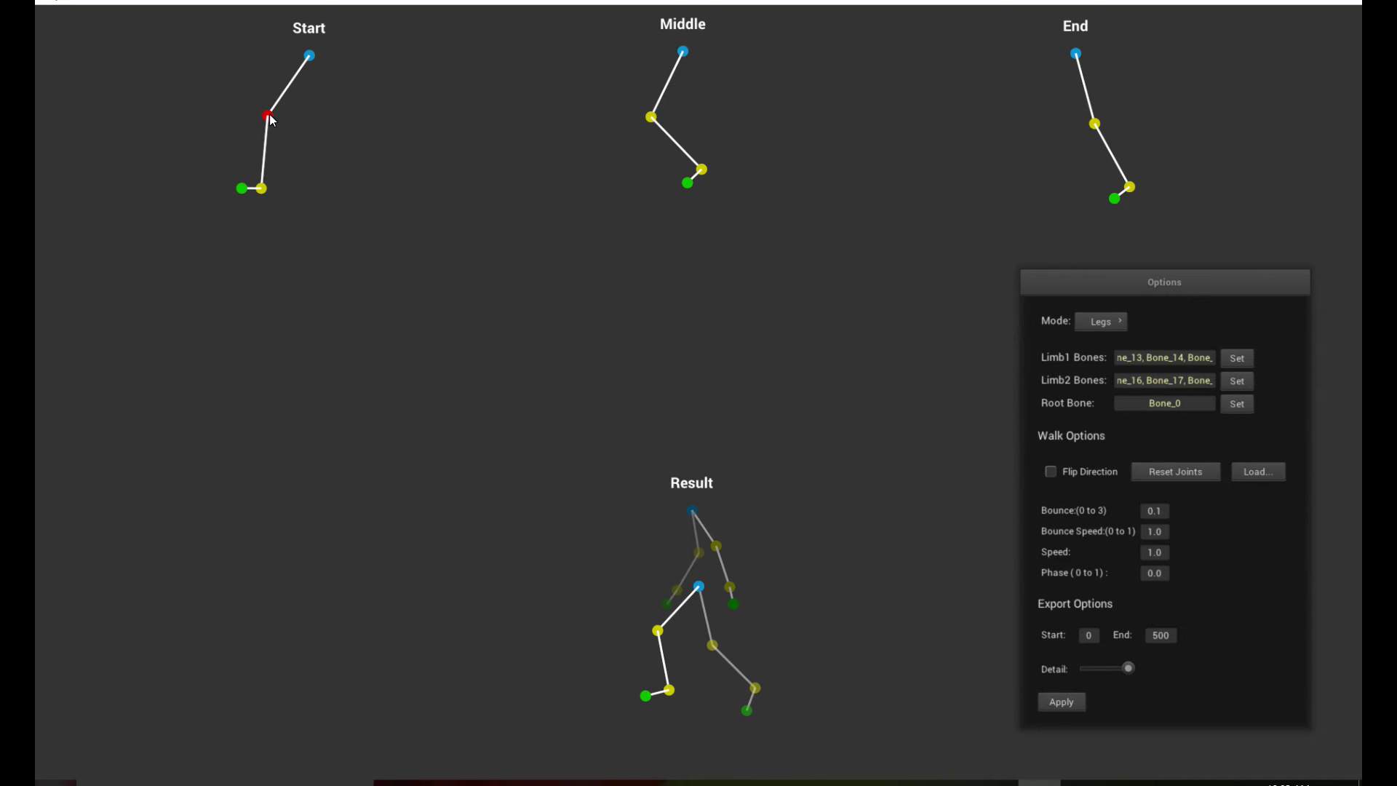
drag(700, 169, 661, 122)
drag(1095, 123, 1105, 121)
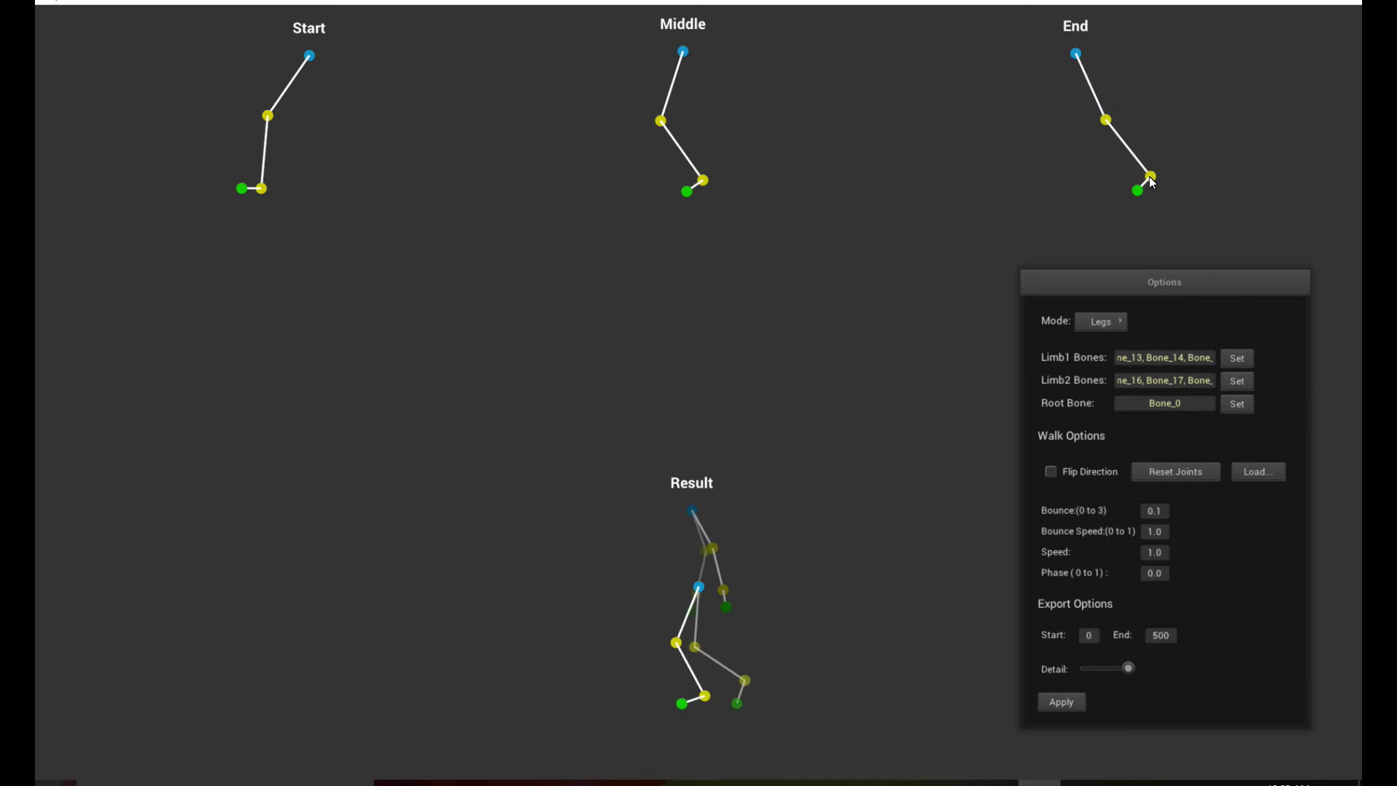
drag(1150, 178, 1111, 180)
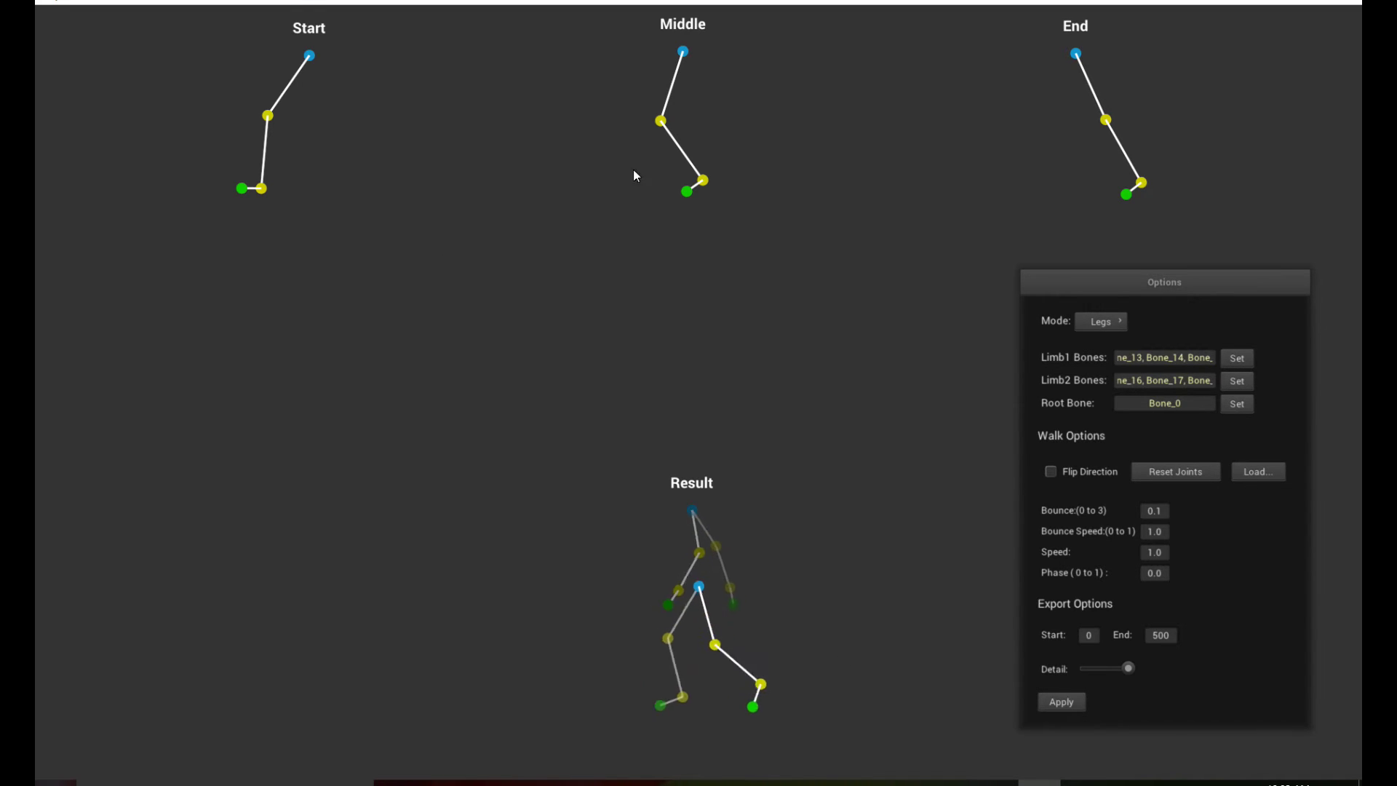
click(1127, 194)
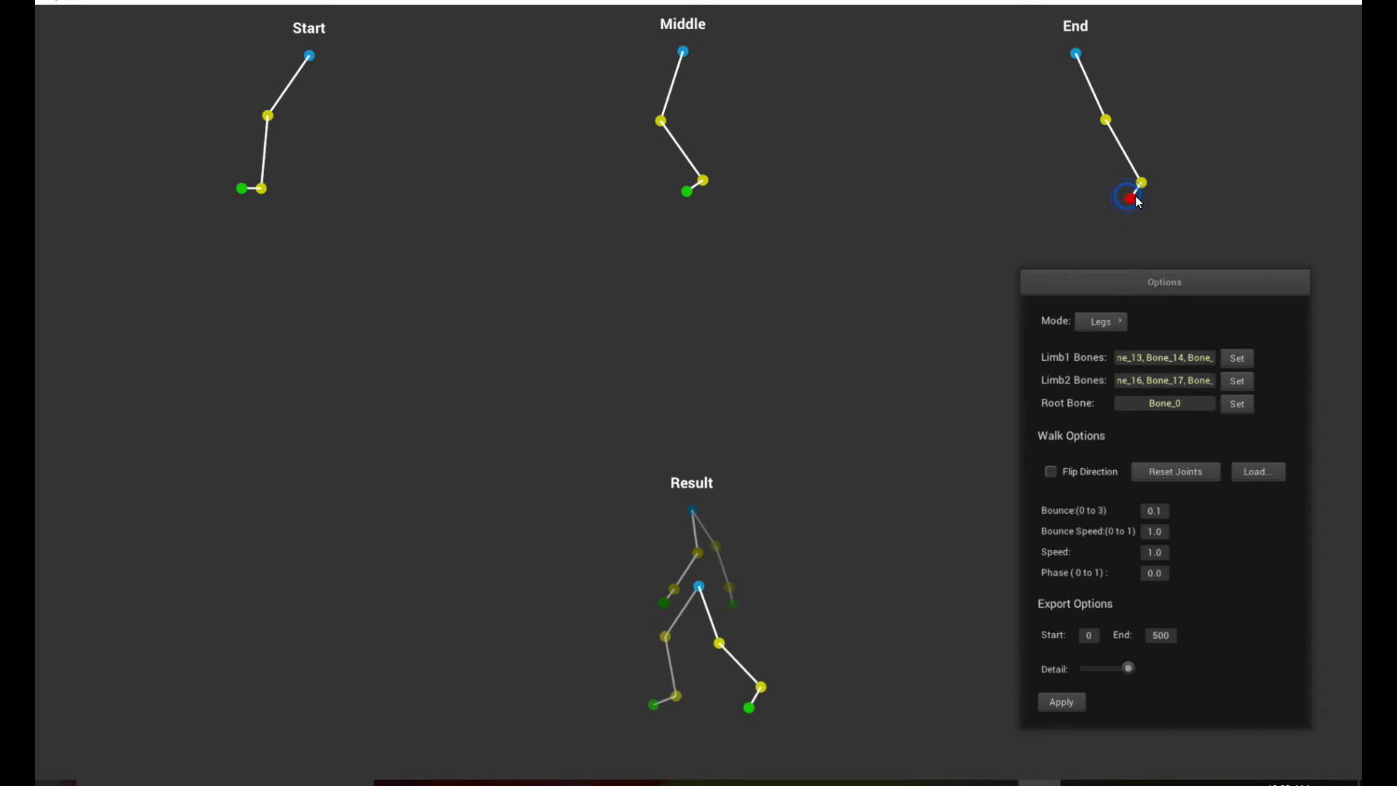
click(291, 210)
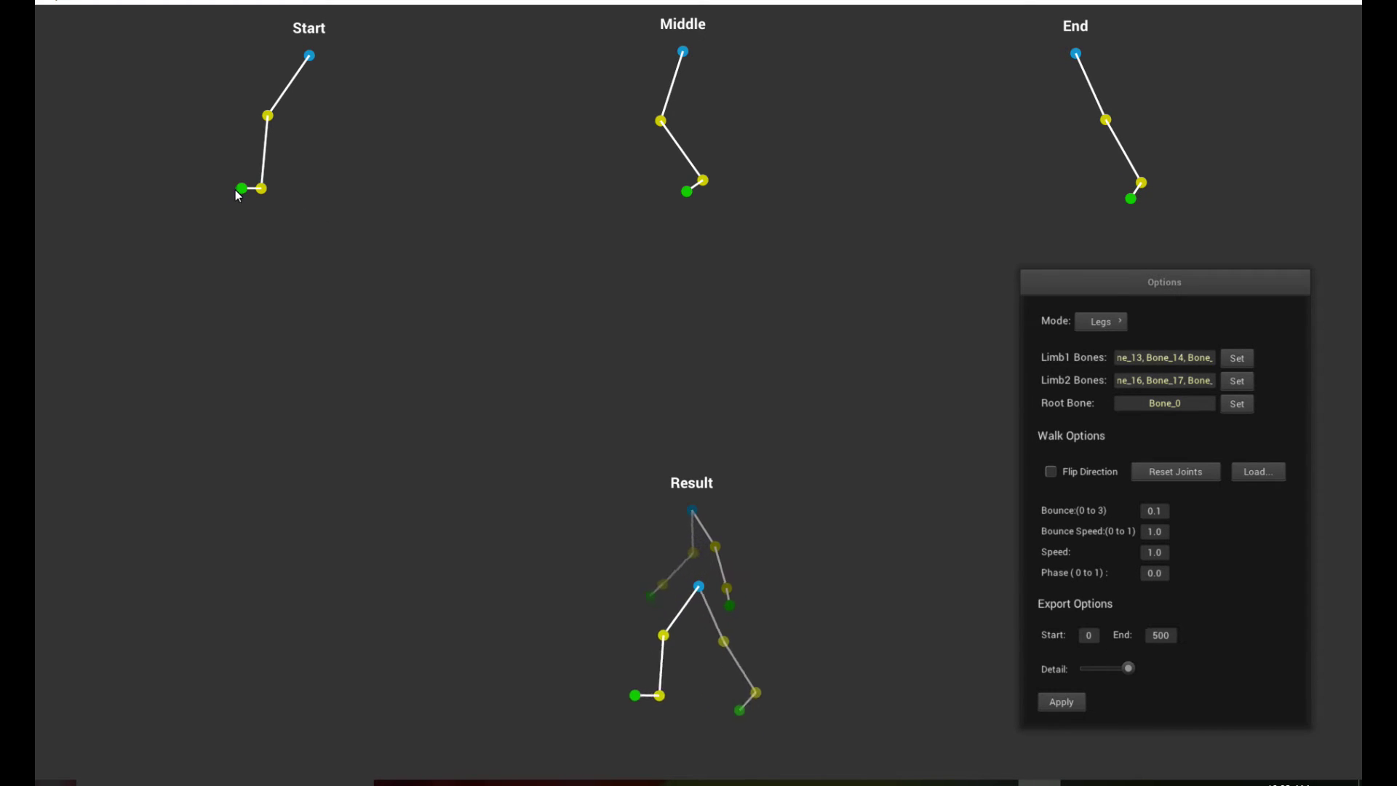
click(244, 196)
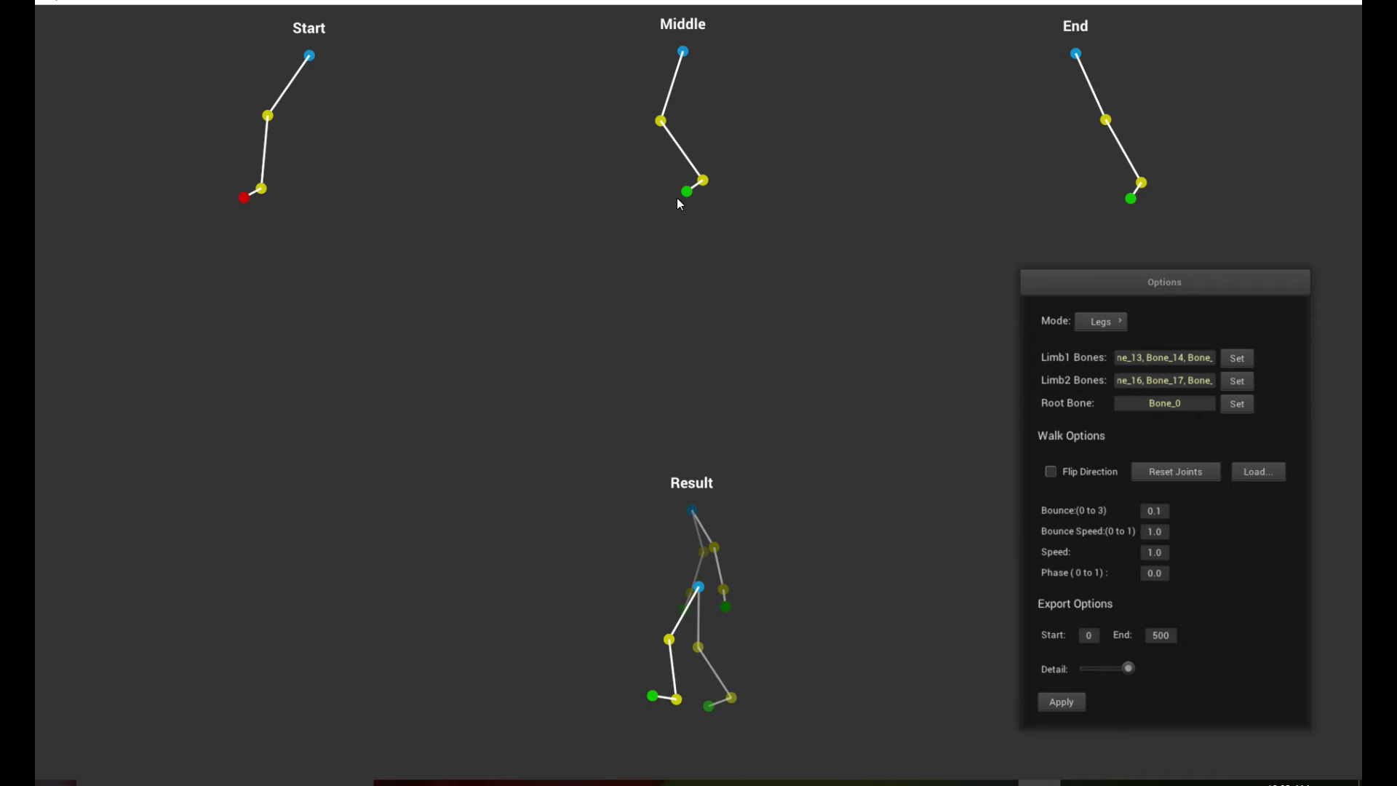
click(686, 194)
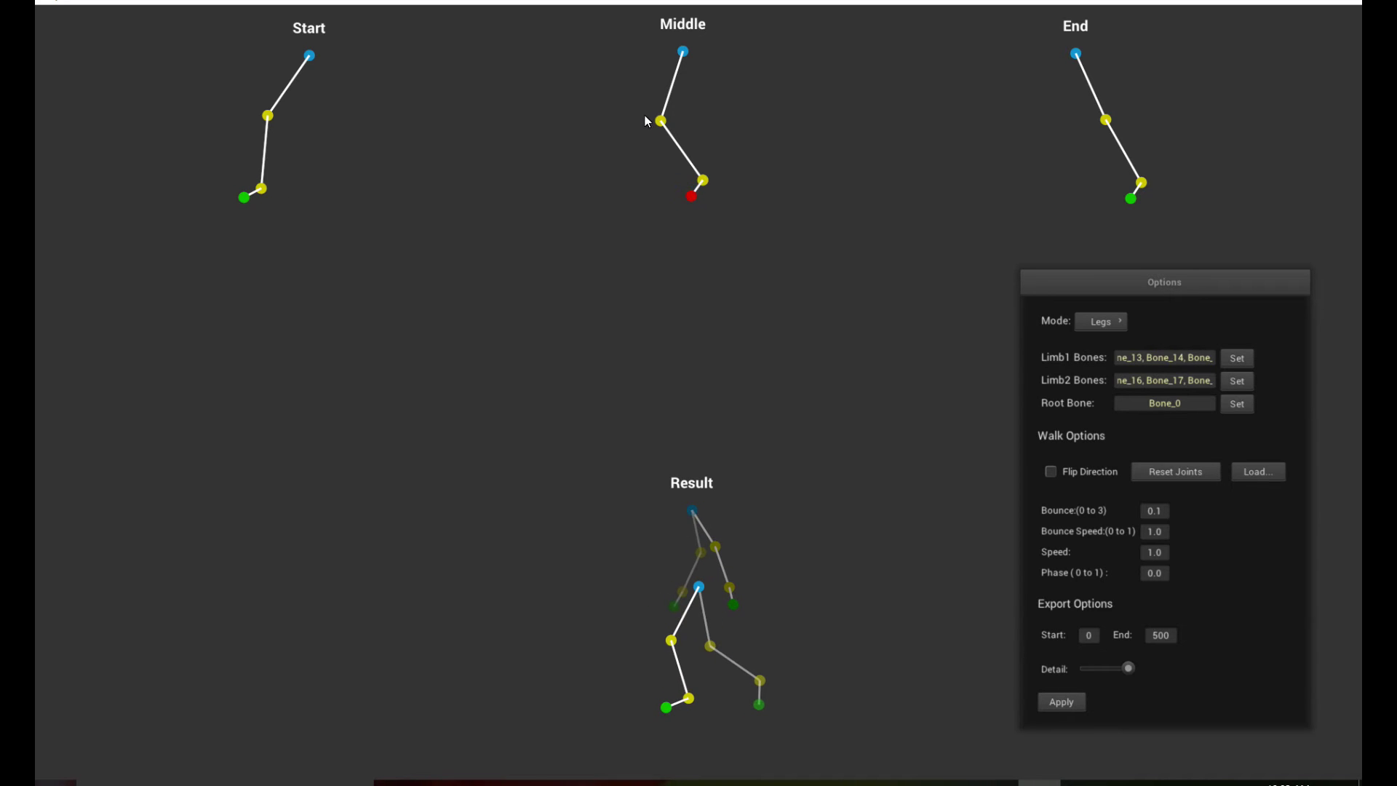
- Refine the Middle leg pose's hip, knee and ankle positions
drag(687, 56, 675, 66)
drag(708, 186, 701, 194)
click(745, 552)
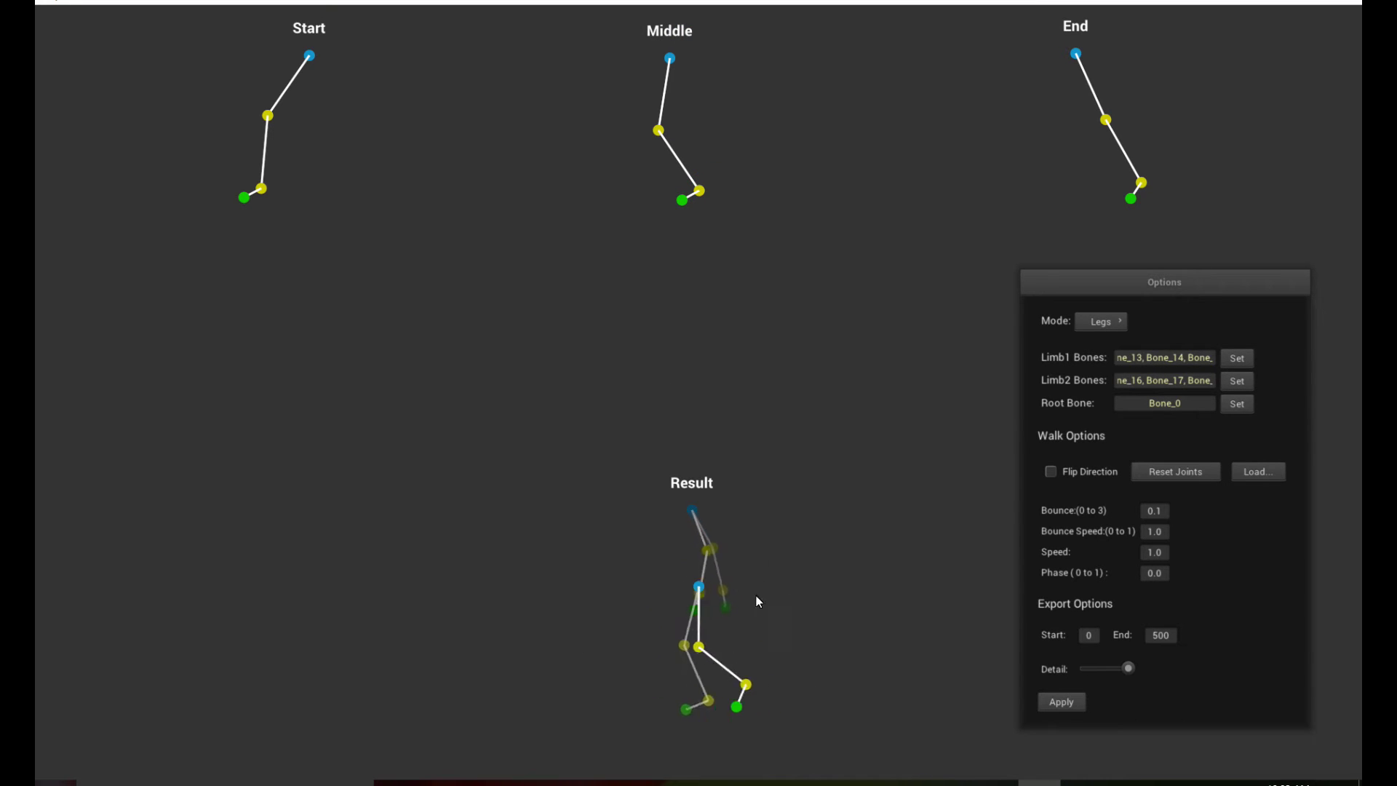
click(672, 60)
drag(673, 64, 680, 61)
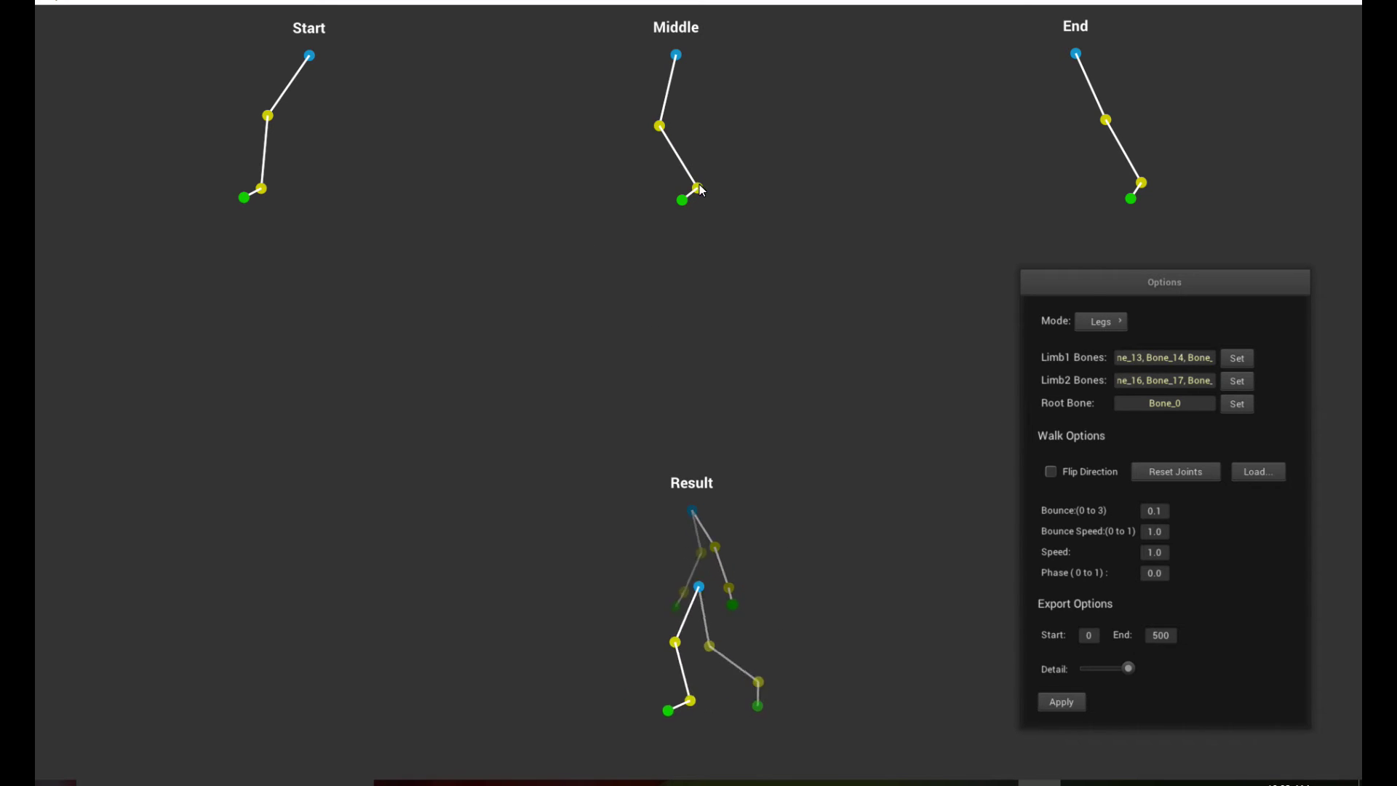
drag(701, 191, 695, 194)
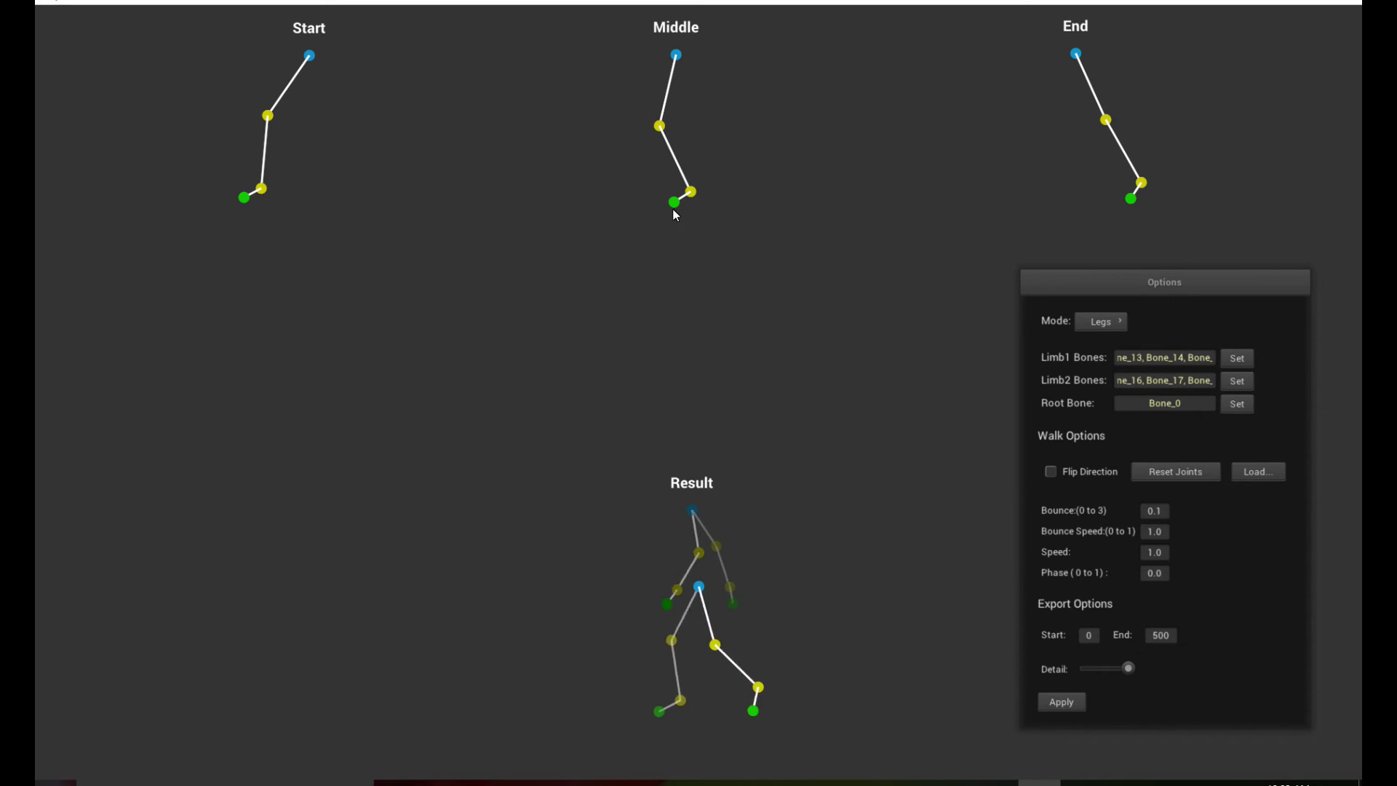
mouse_move(692, 193)
mouse_down()
mouse_move(673, 195)
mouse_move(698, 193)
mouse_up()
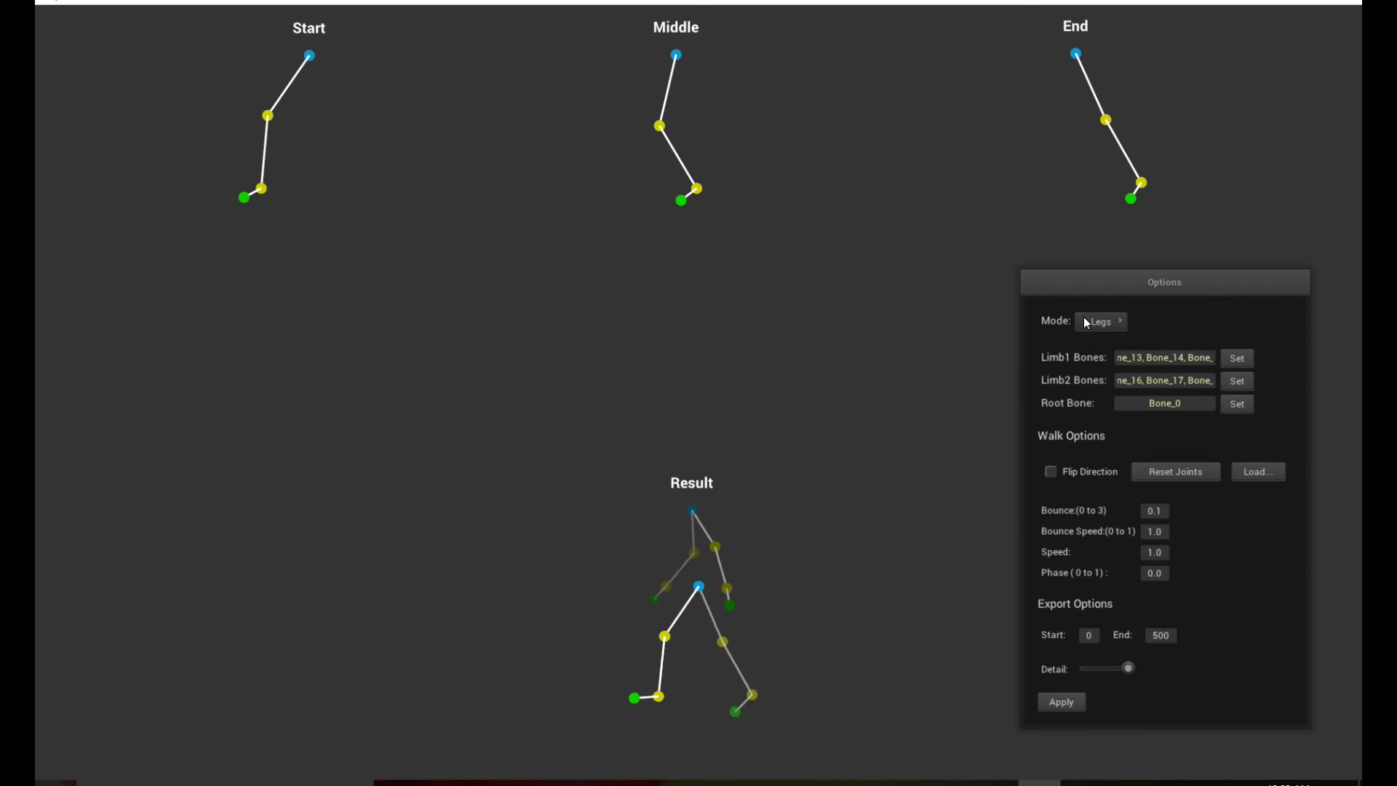
- Switch Mode to Hands and bend the arms of the End, Start and Middle poses
click(1105, 325)
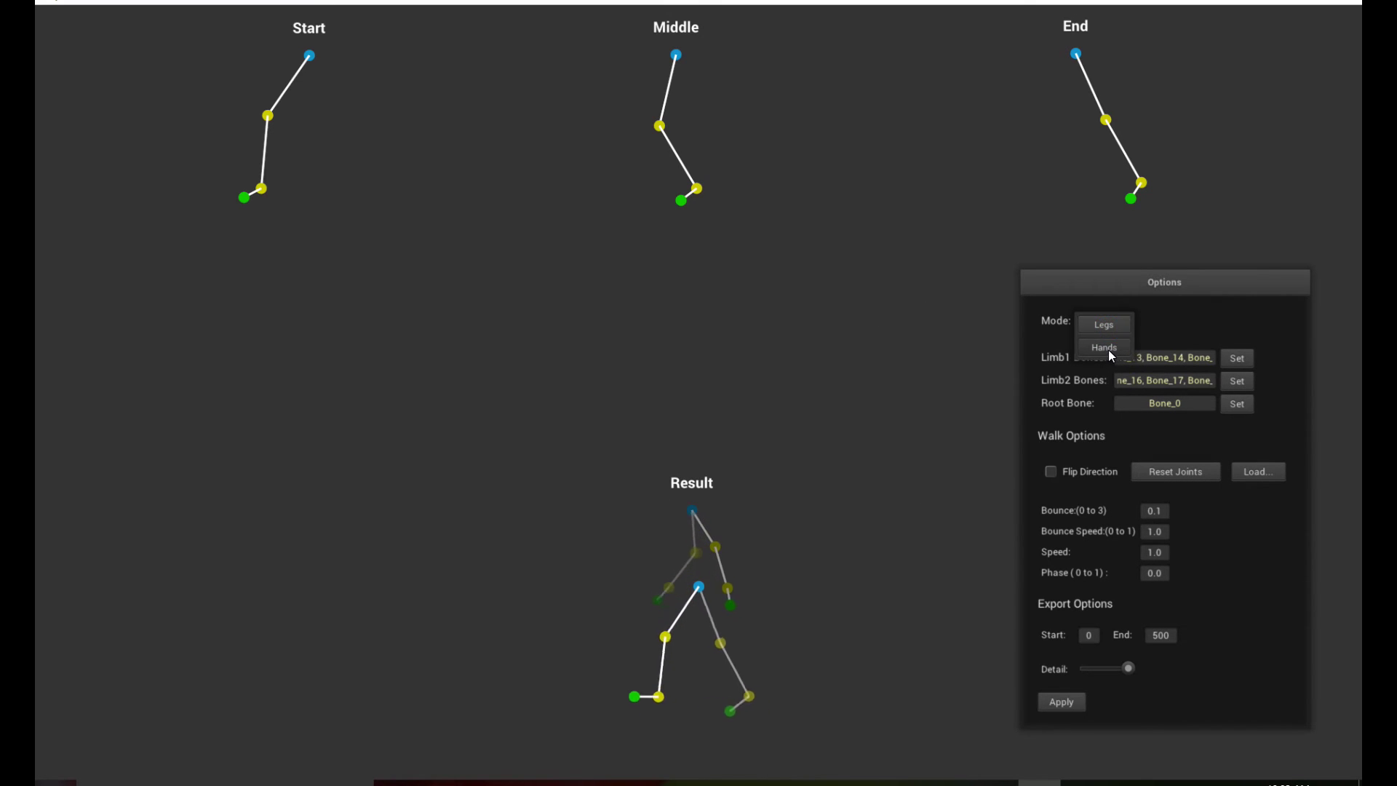
click(1106, 348)
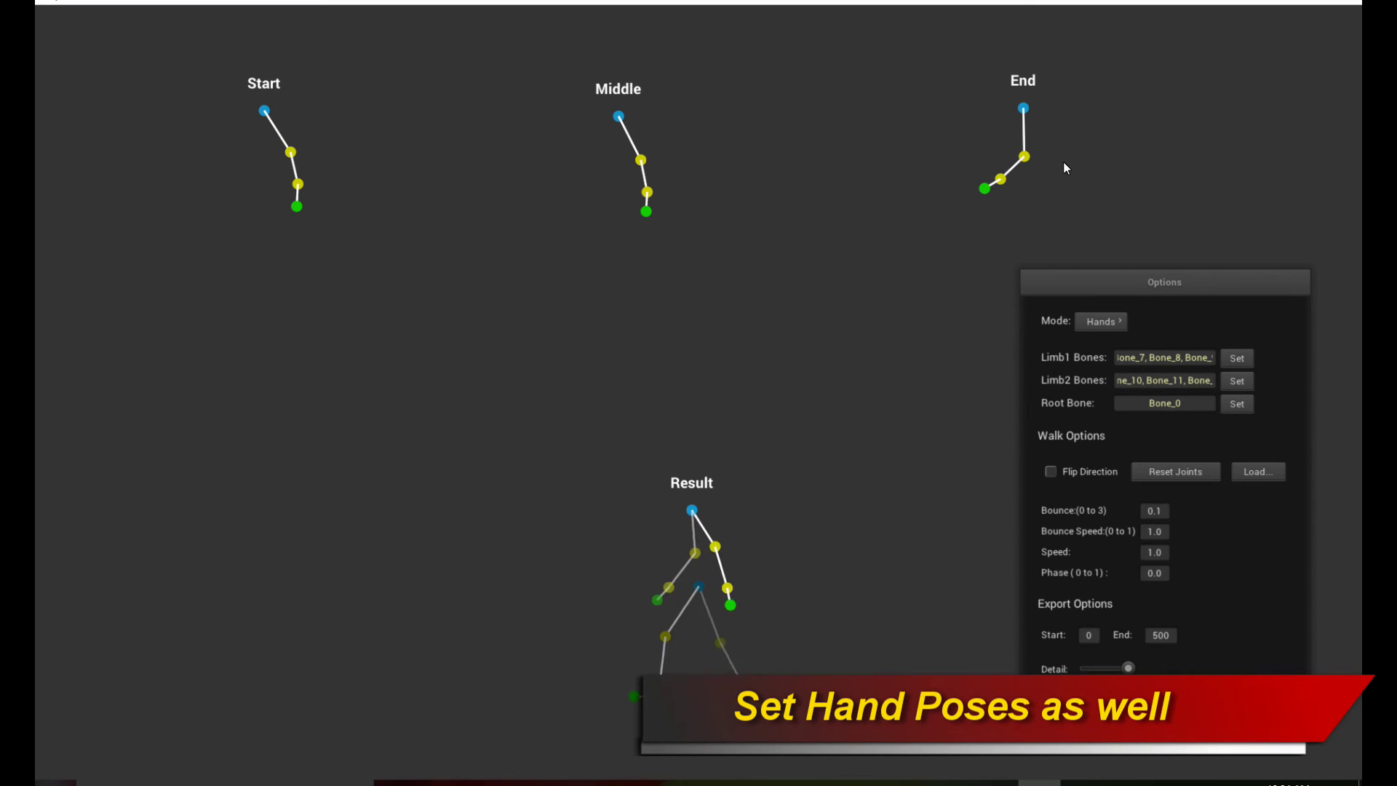
drag(1024, 156, 1009, 159)
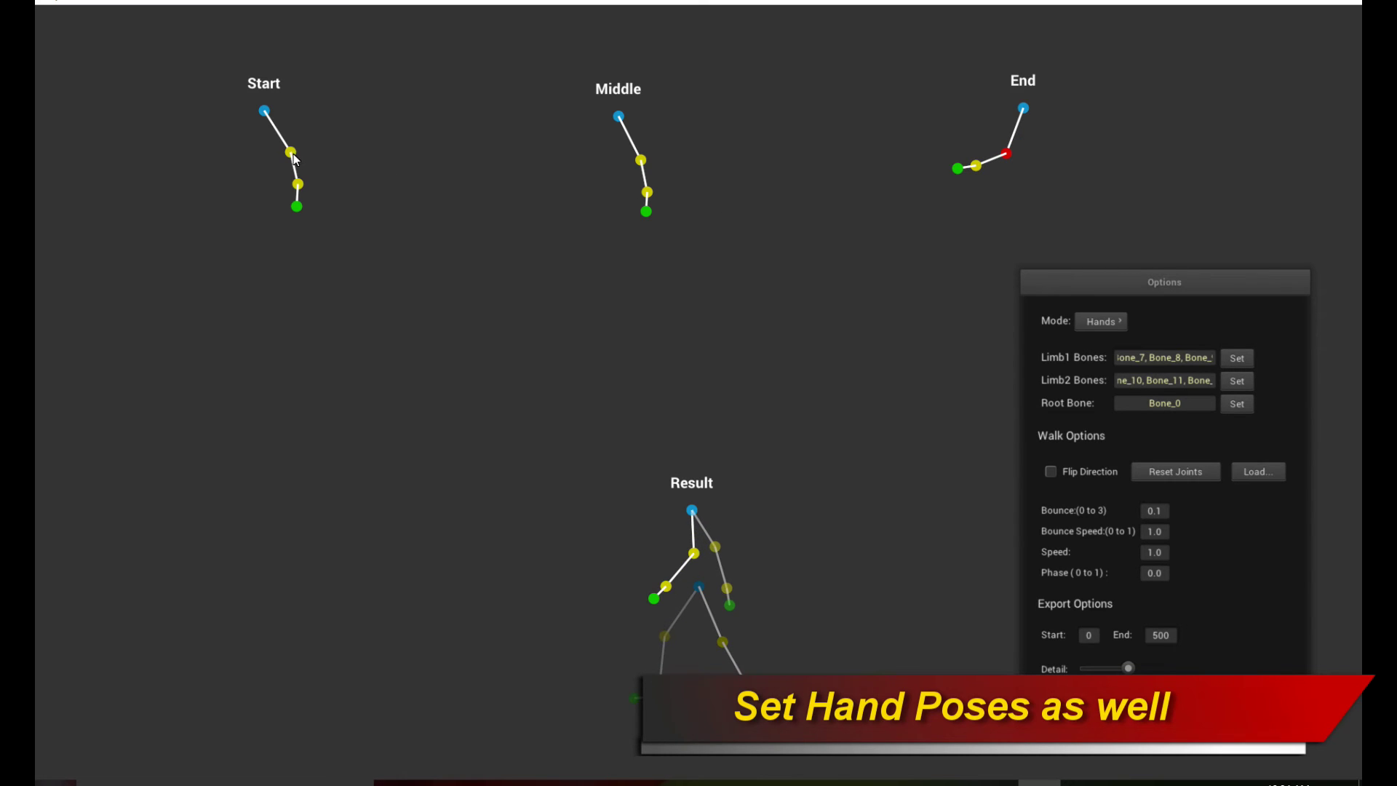
drag(291, 154, 306, 145)
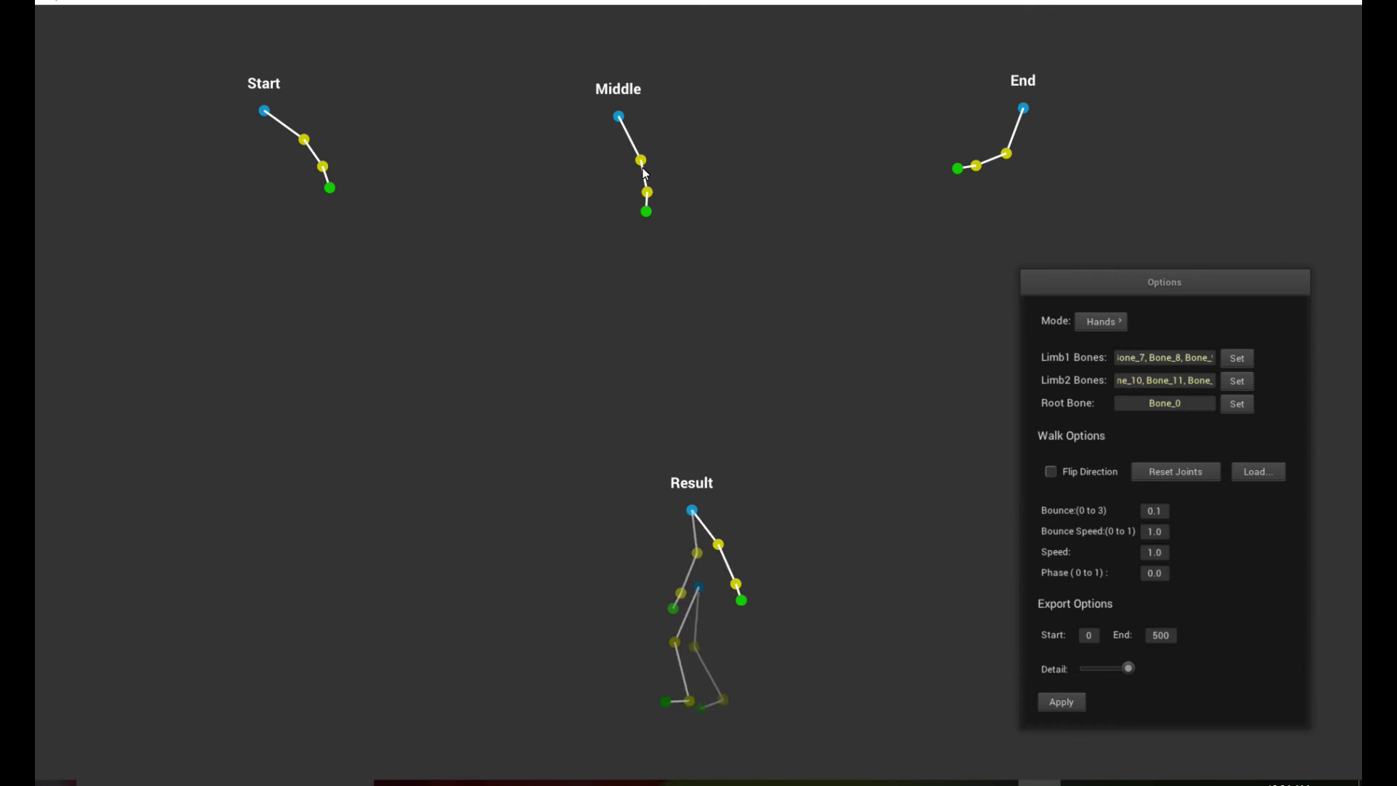
drag(642, 162, 655, 175)
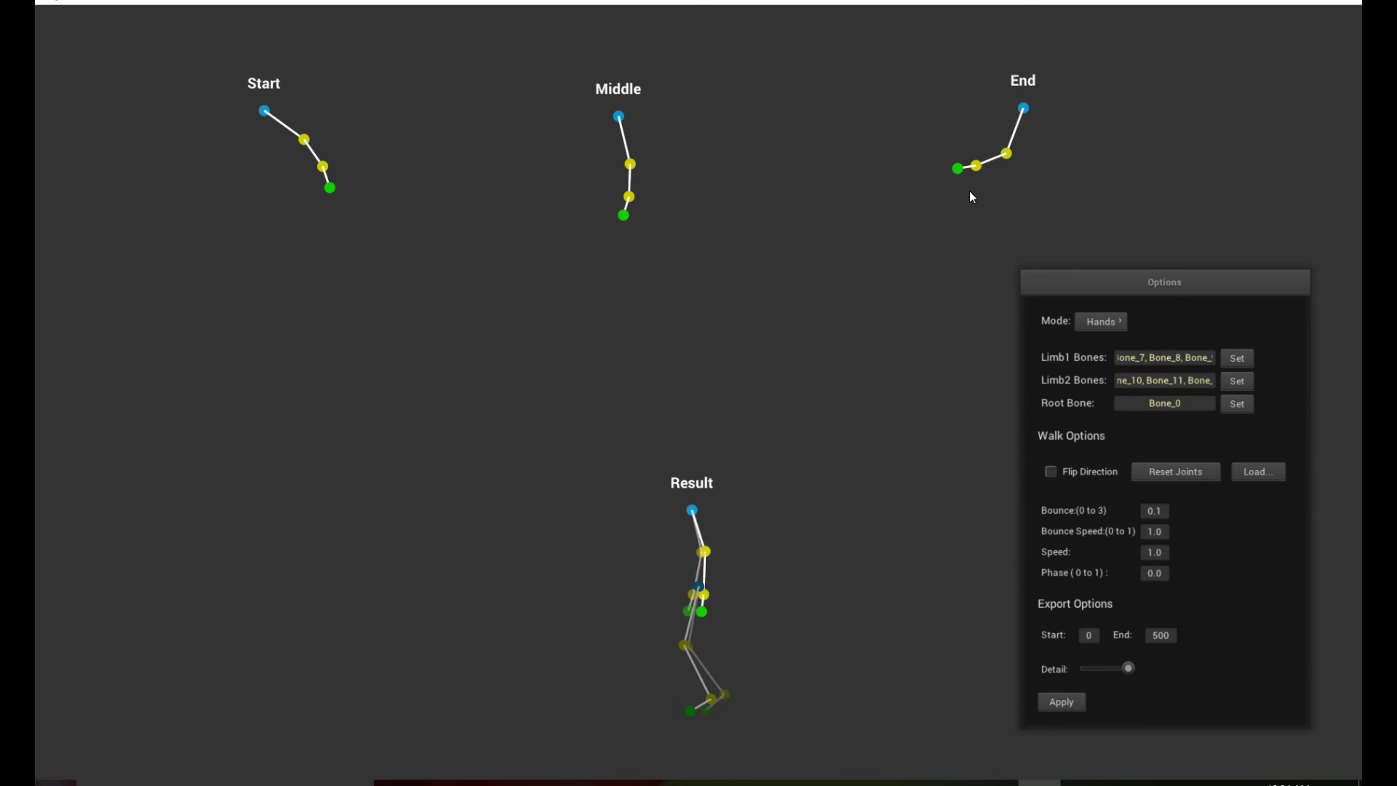
drag(975, 166, 975, 163)
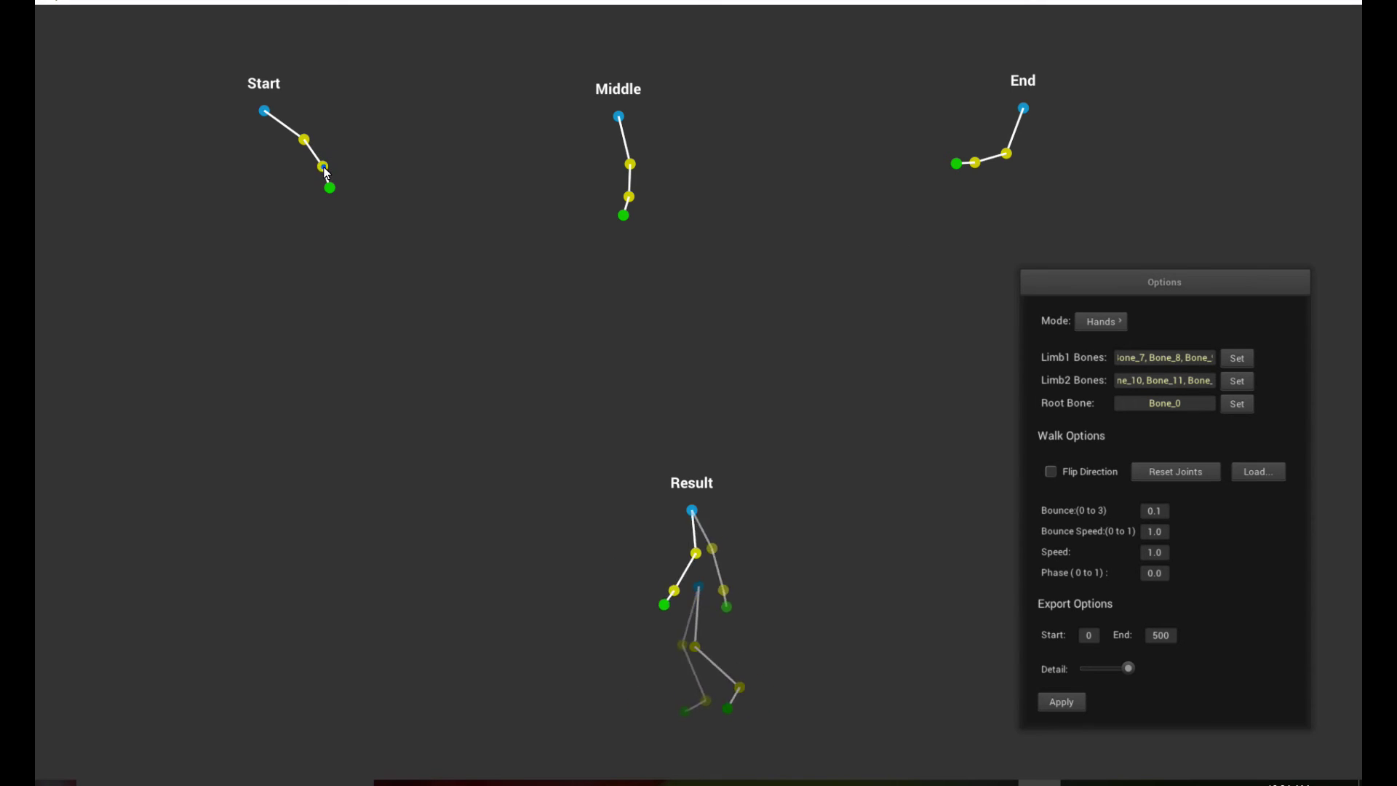
drag(322, 167, 316, 172)
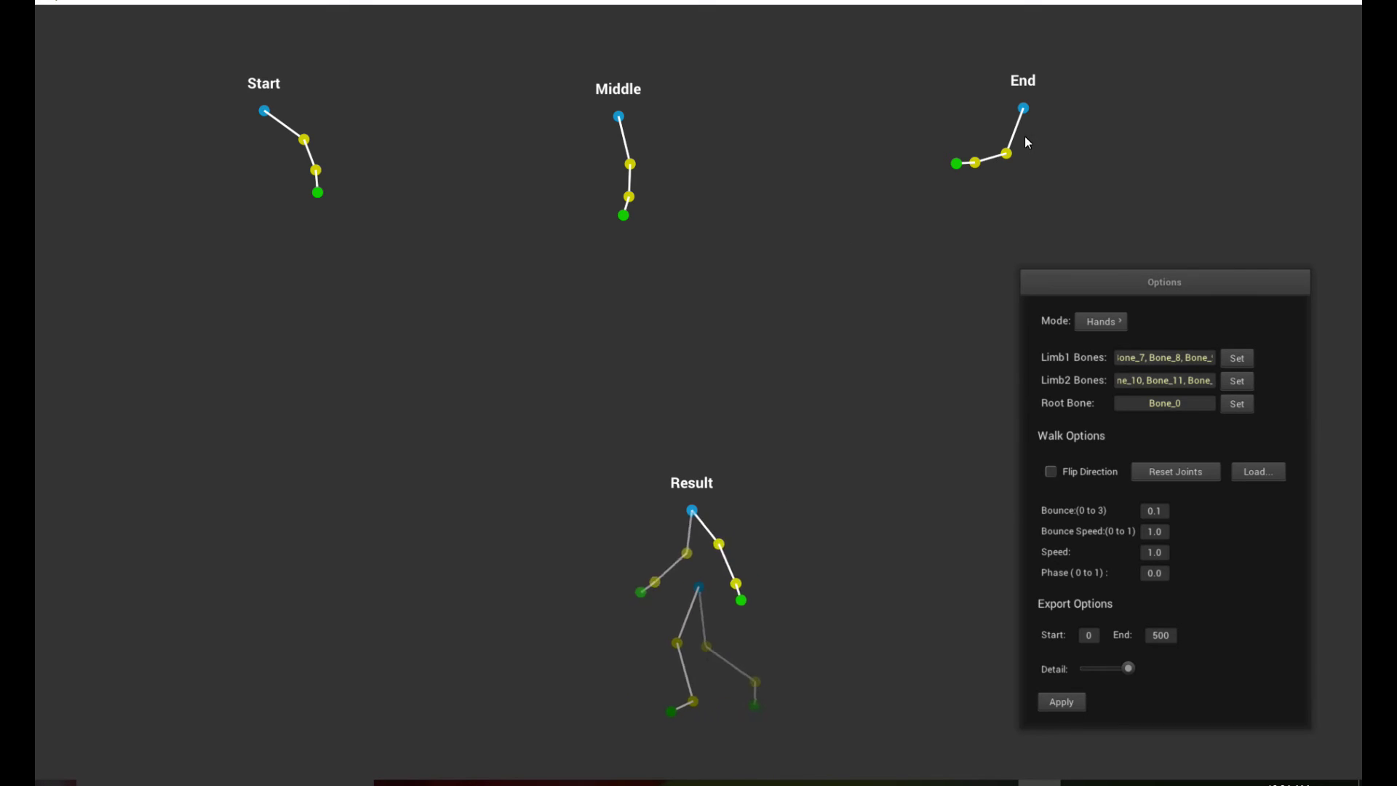
- Fine-tune the elbows and hands of the arm poses, then restore the walk window
drag(1005, 158, 1016, 157)
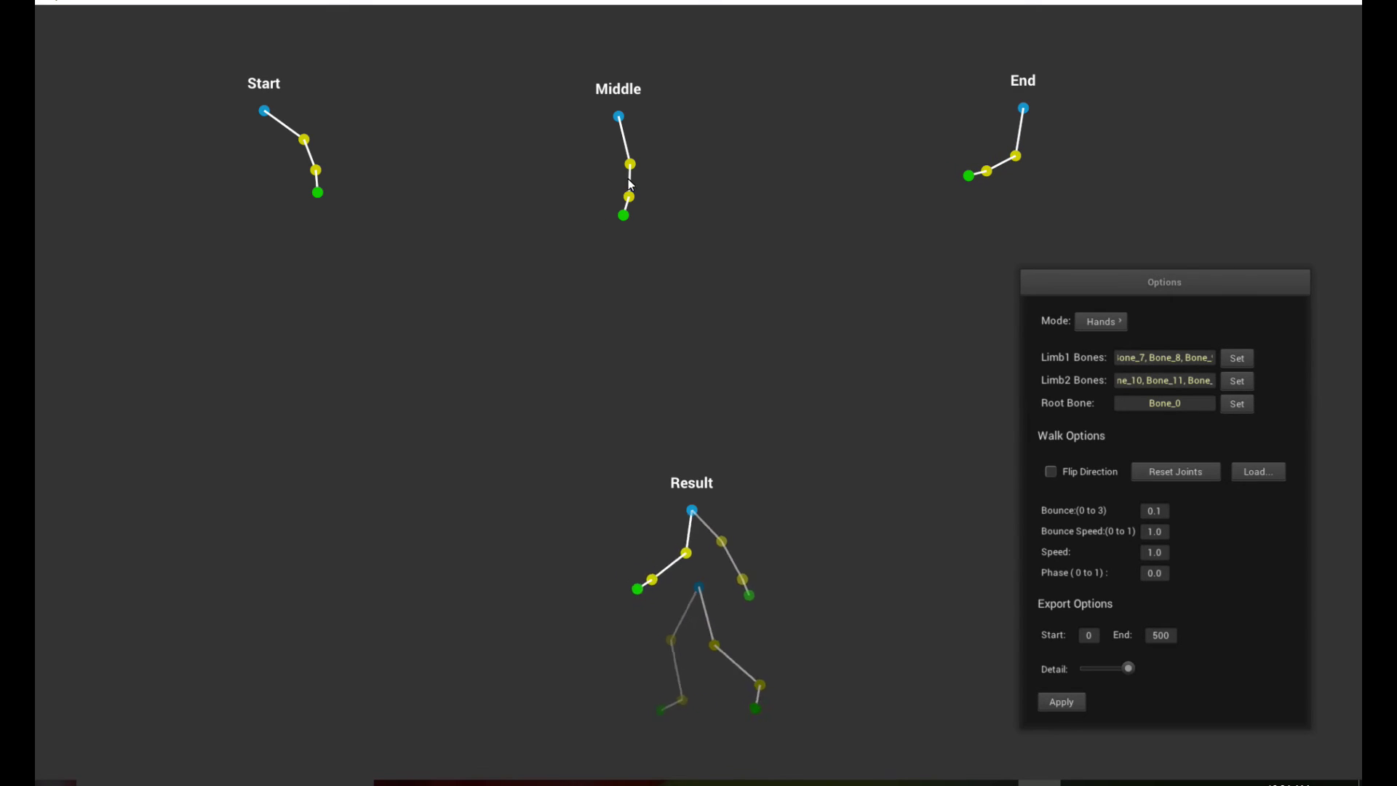
drag(619, 118, 626, 120)
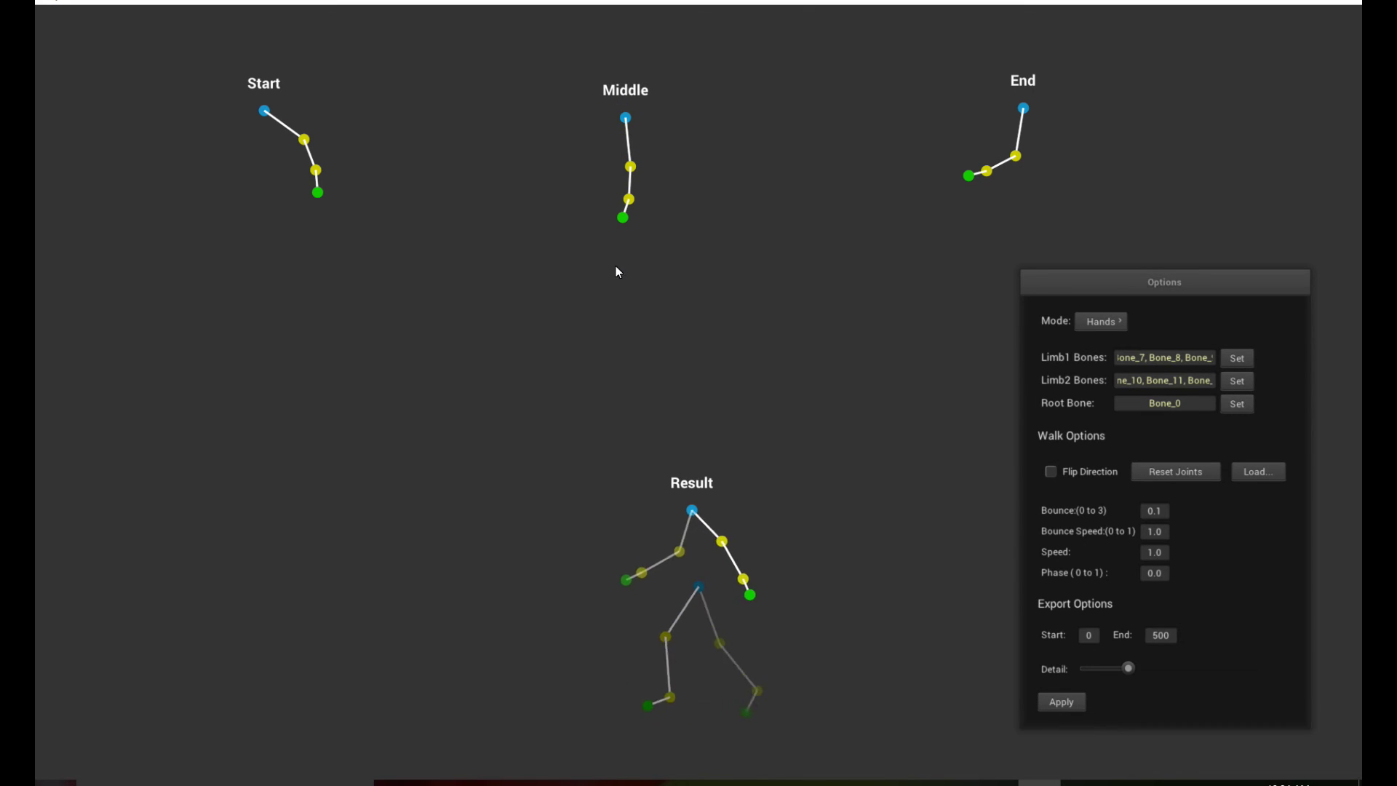
drag(307, 142, 298, 148)
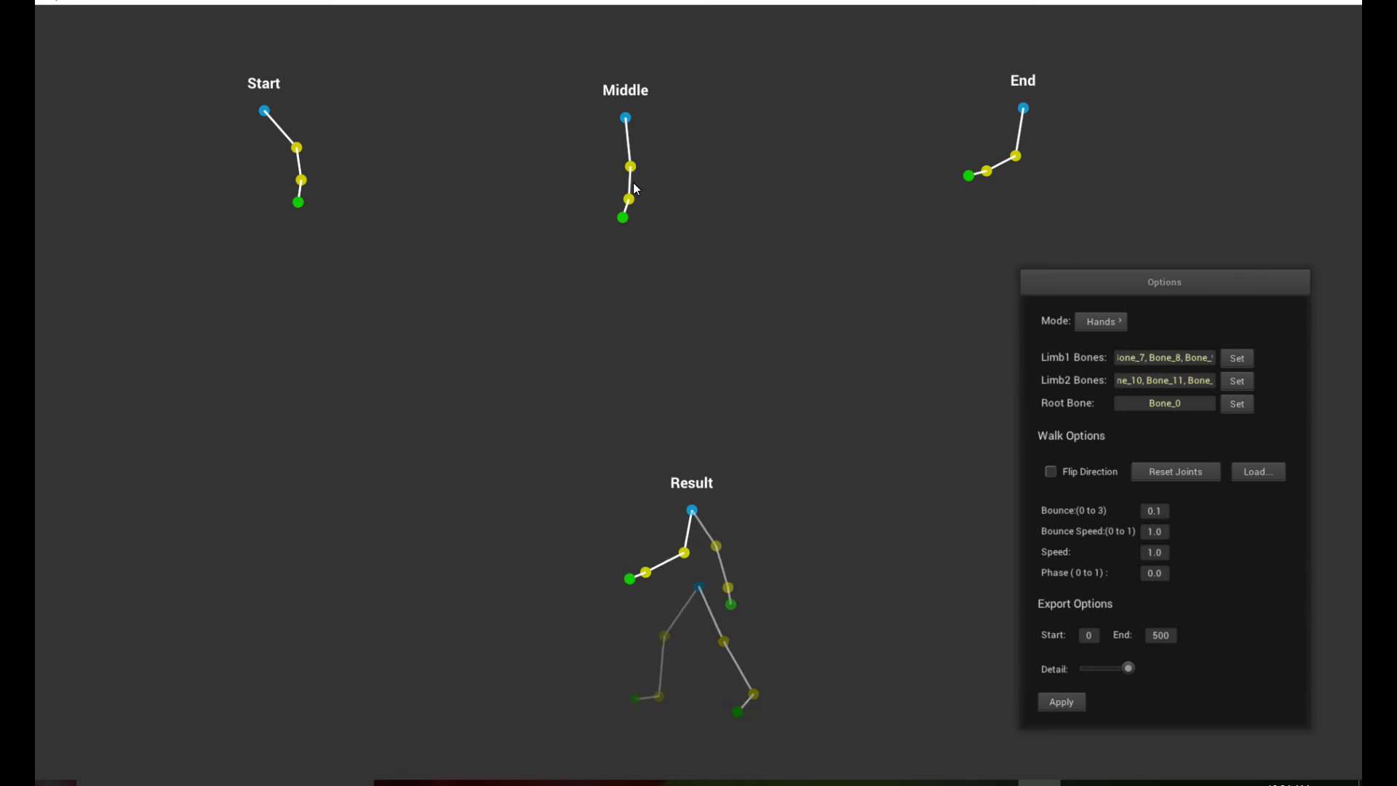
drag(994, 173, 1001, 183)
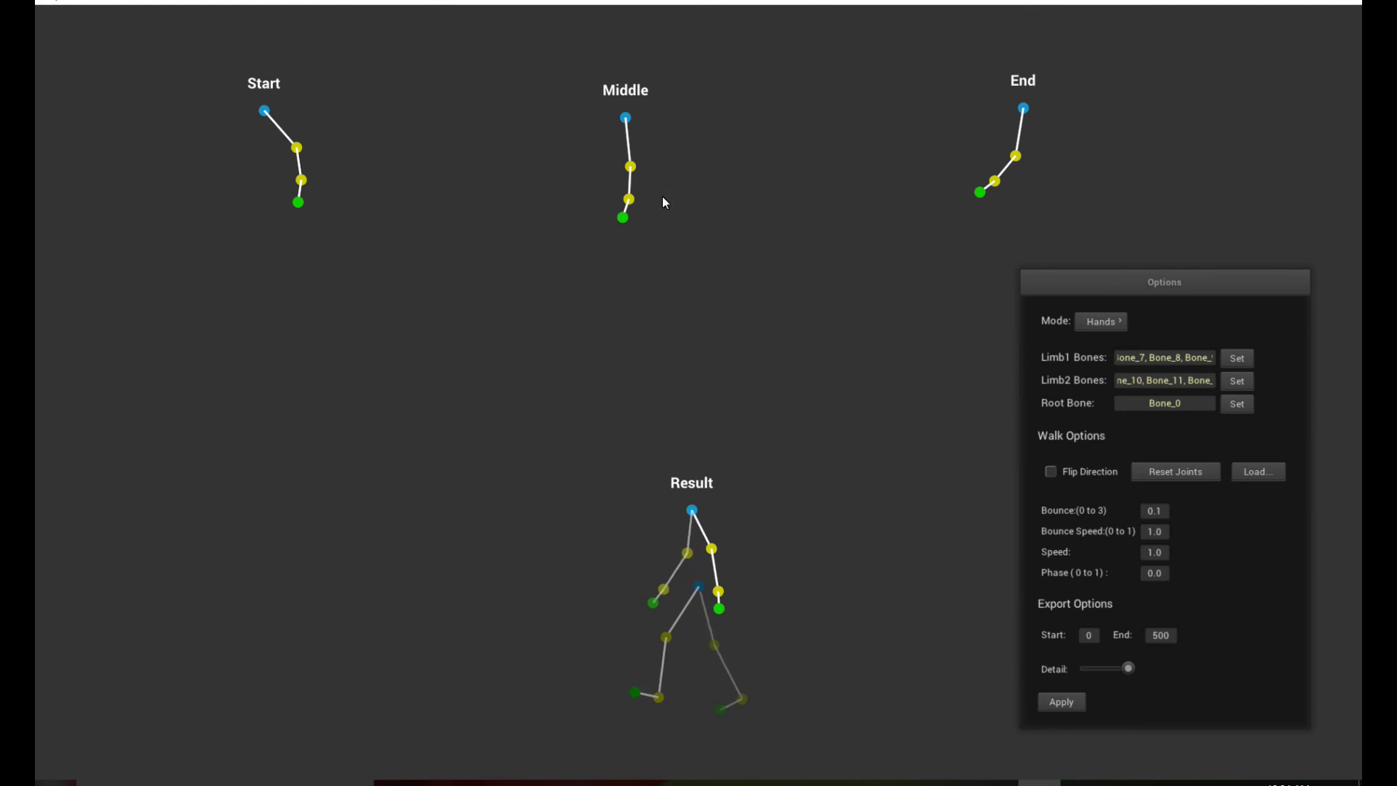
click(760, 230)
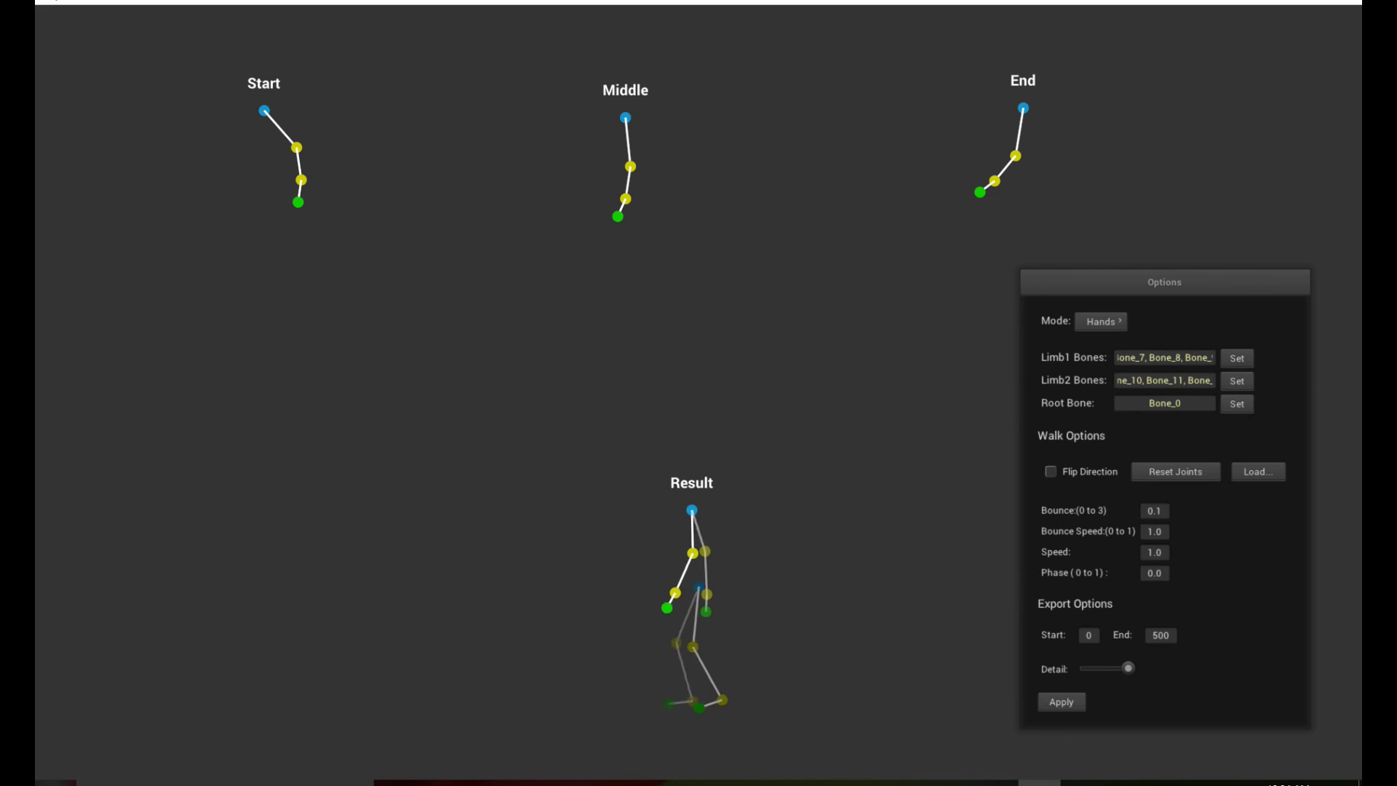
drag(520, 2, 844, 256)
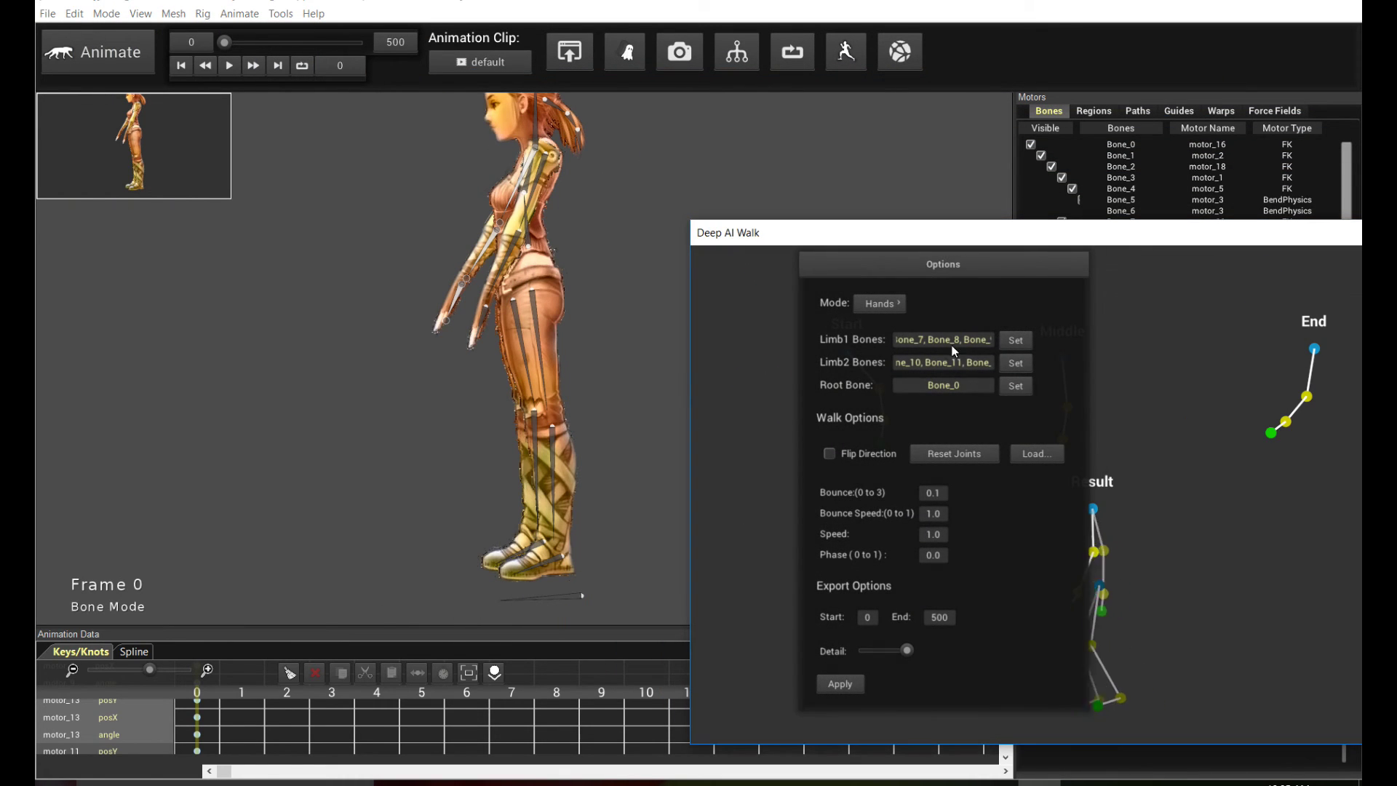
- Lower the Deep AI Walk Bounce value from 0.1 to 0.05
drag(994, 269, 907, 271)
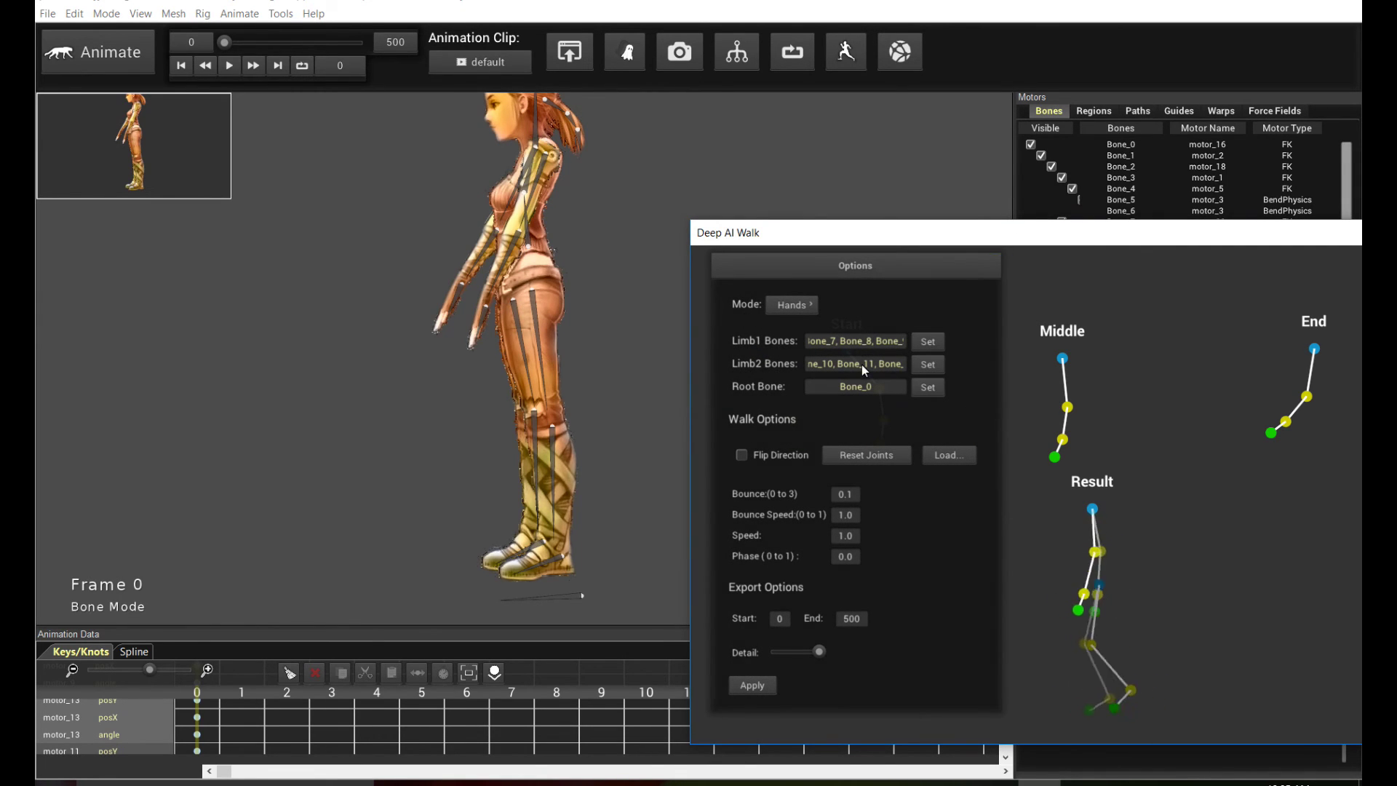
click(576, 266)
drag(574, 261, 647, 290)
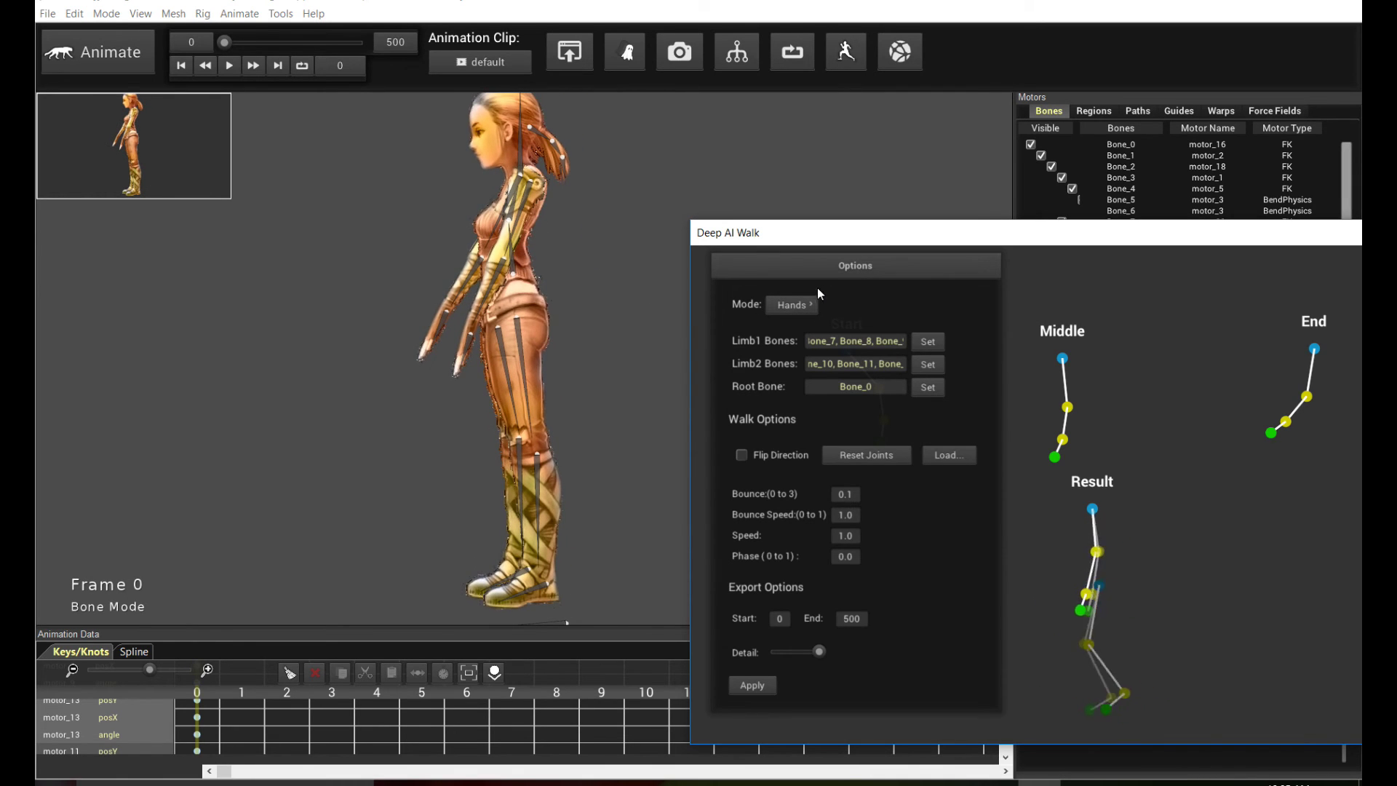
click(978, 458)
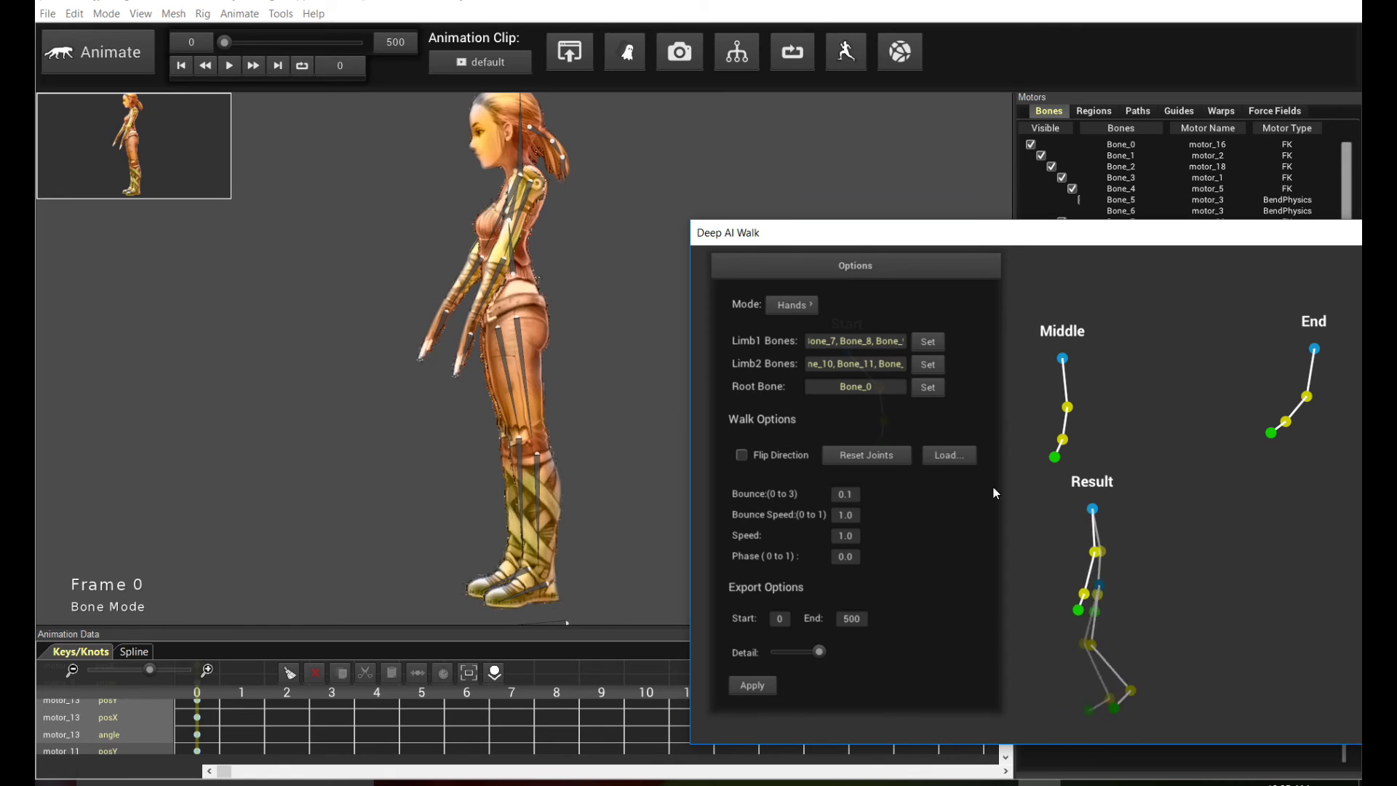
click(844, 494)
text(0)
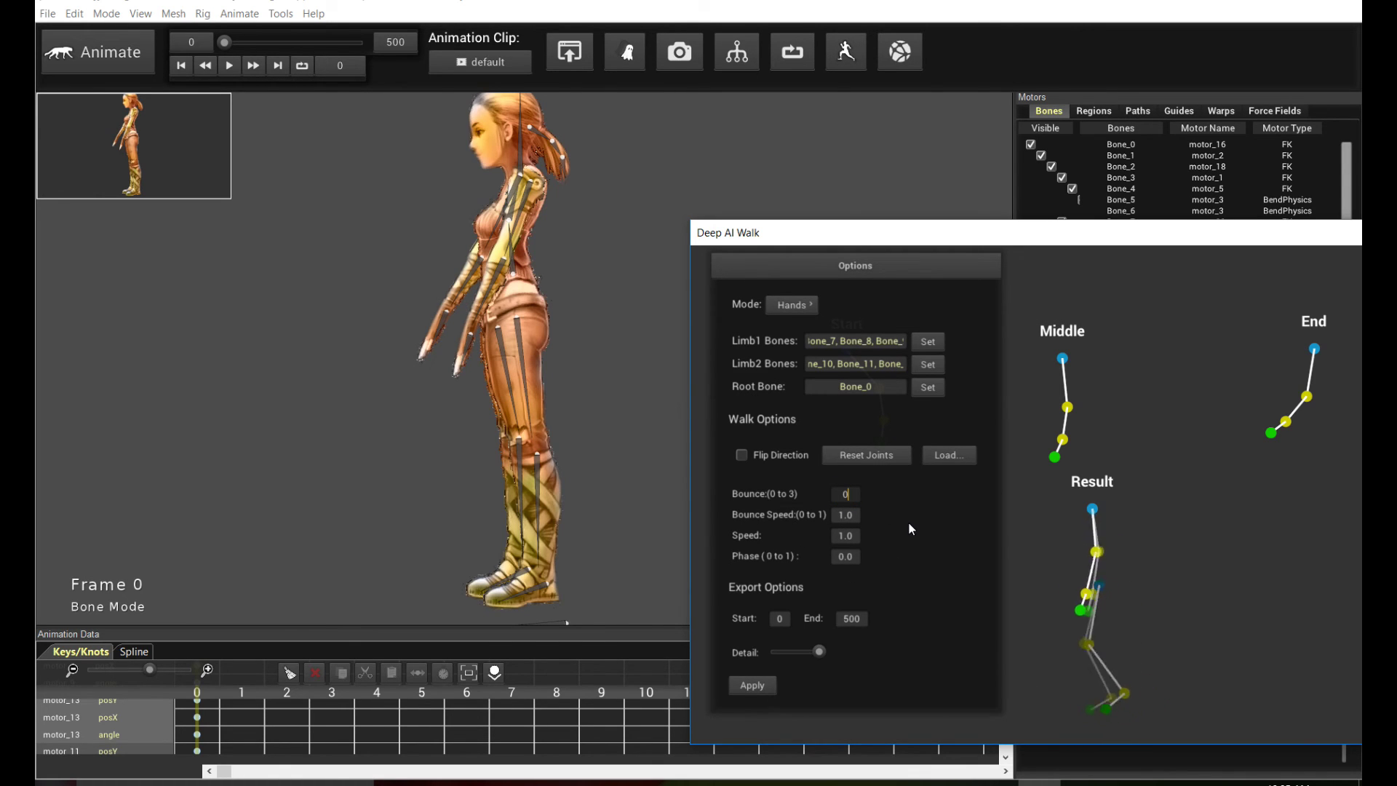
text(.05)
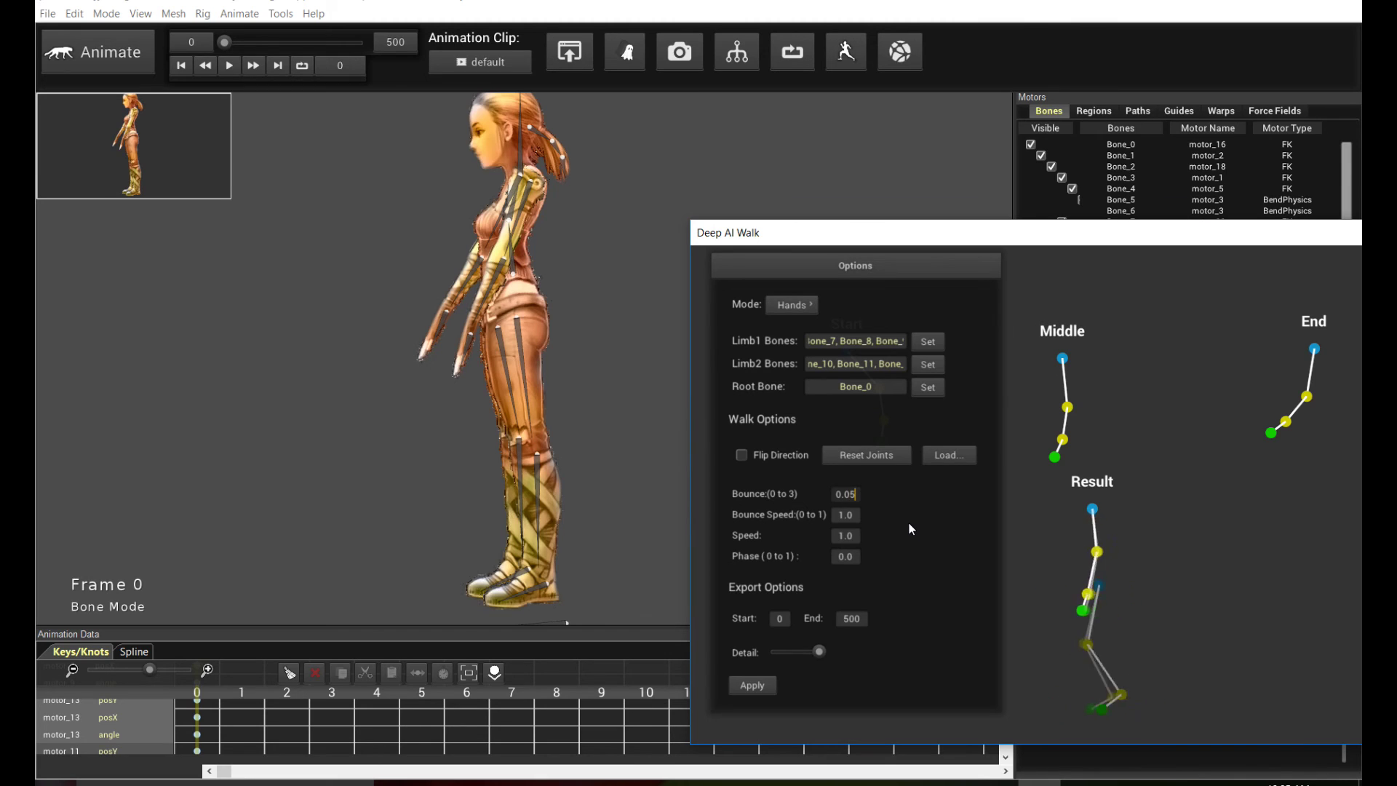
click(843, 517)
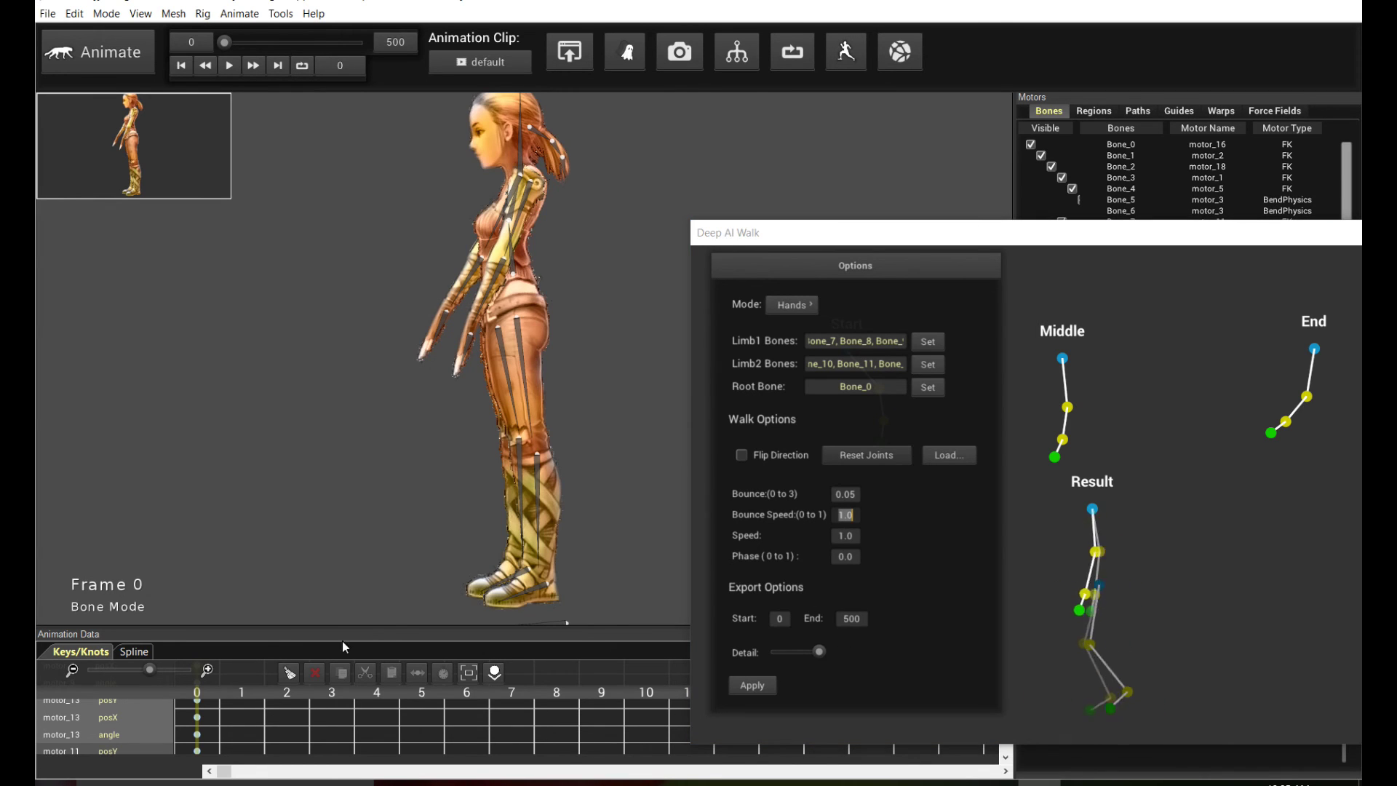
click(447, 707)
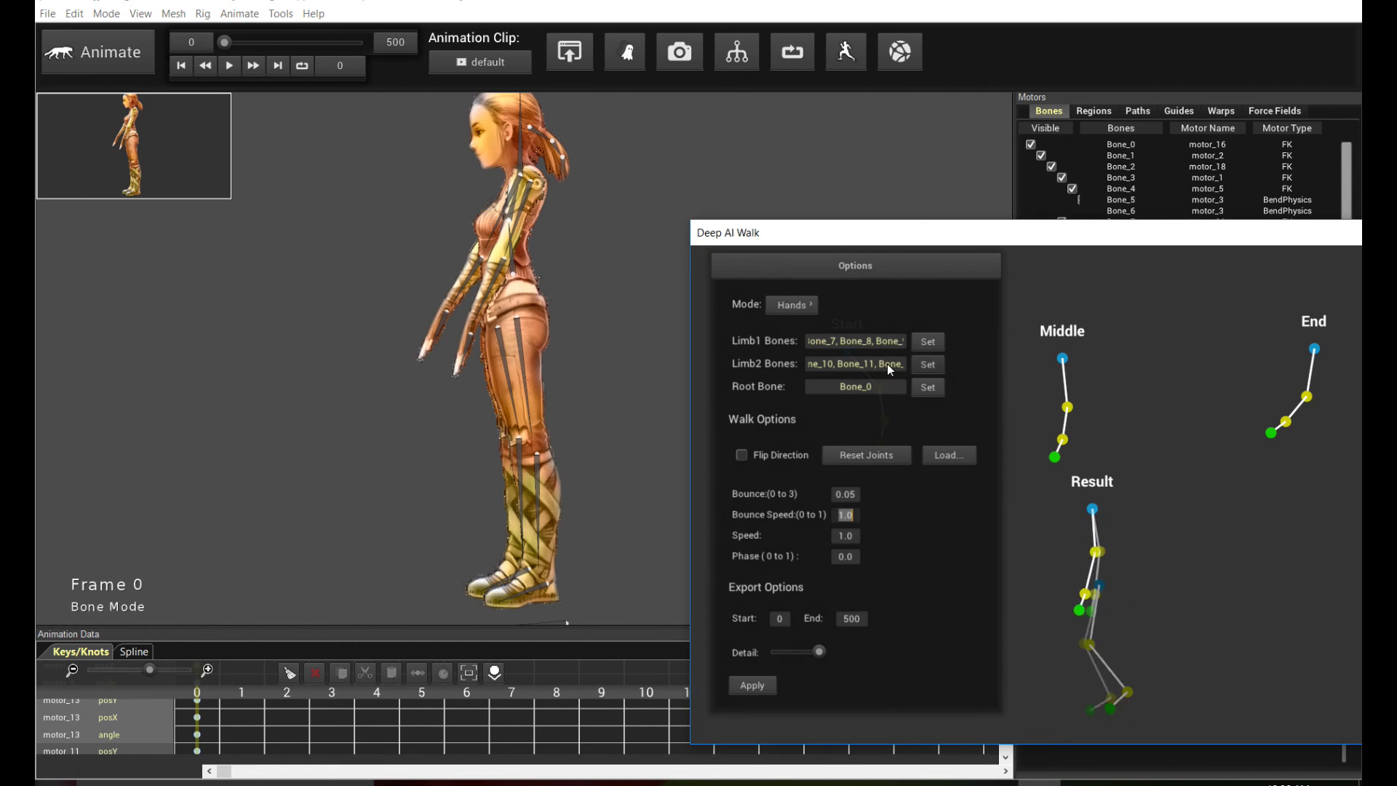
click(905, 534)
- Apply the walk cycle in Legs mode and preview it playing
click(784, 304)
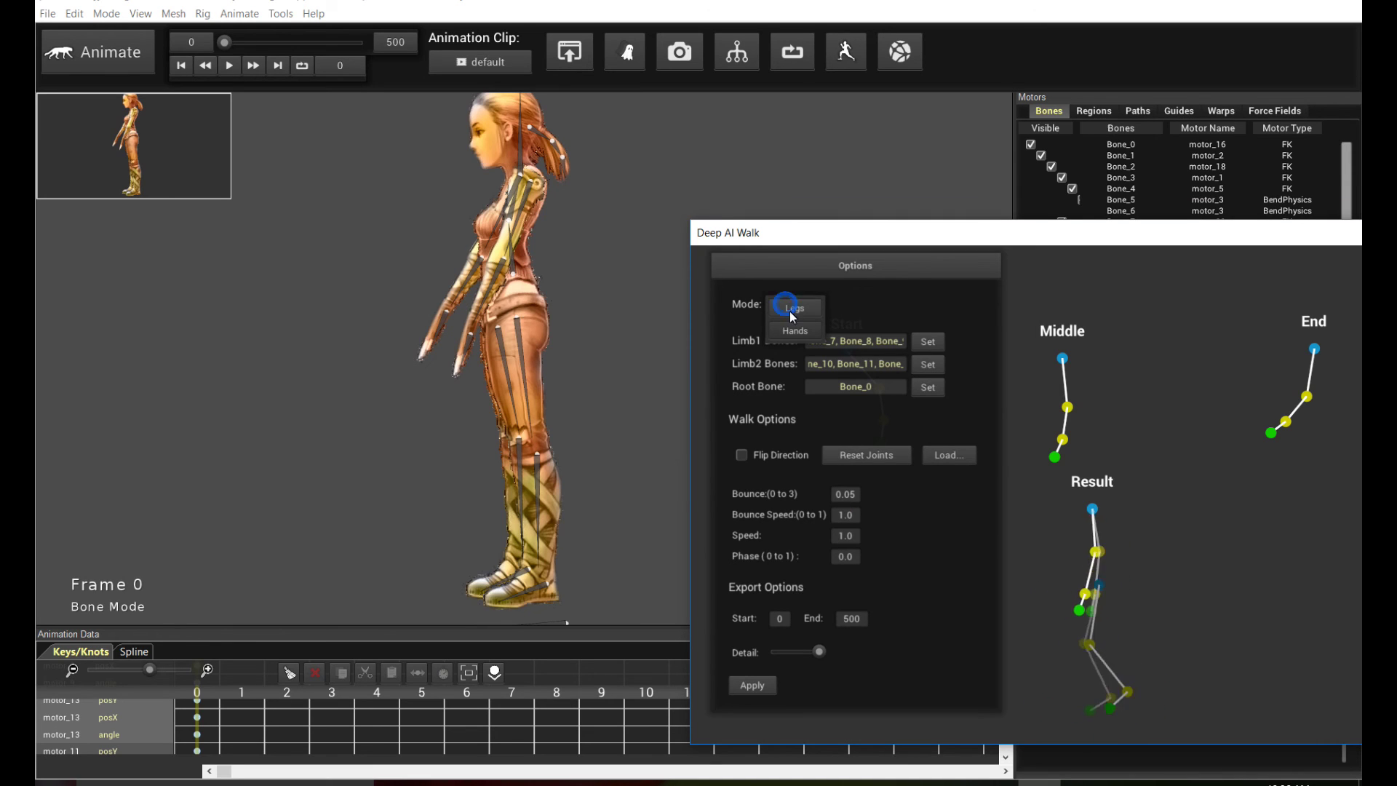
click(797, 307)
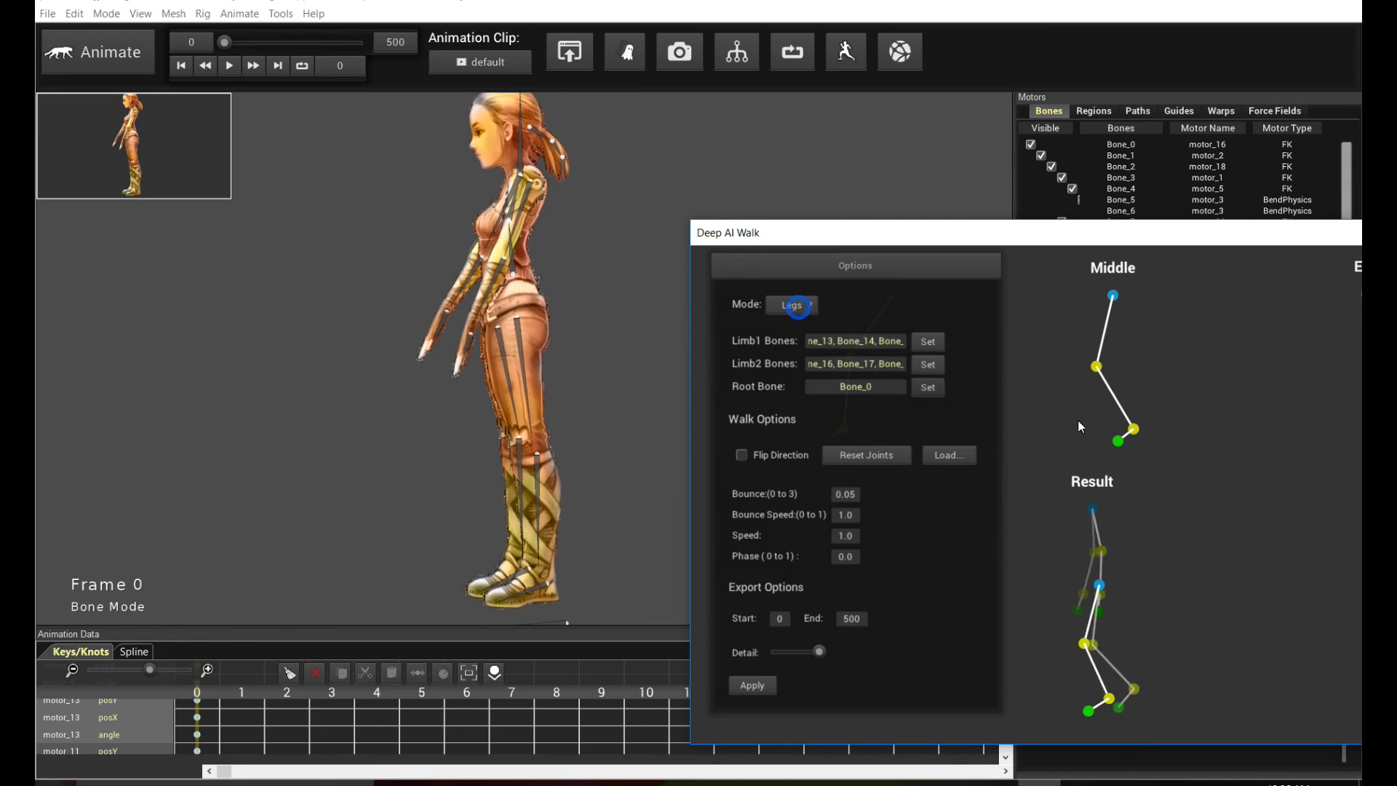
click(756, 685)
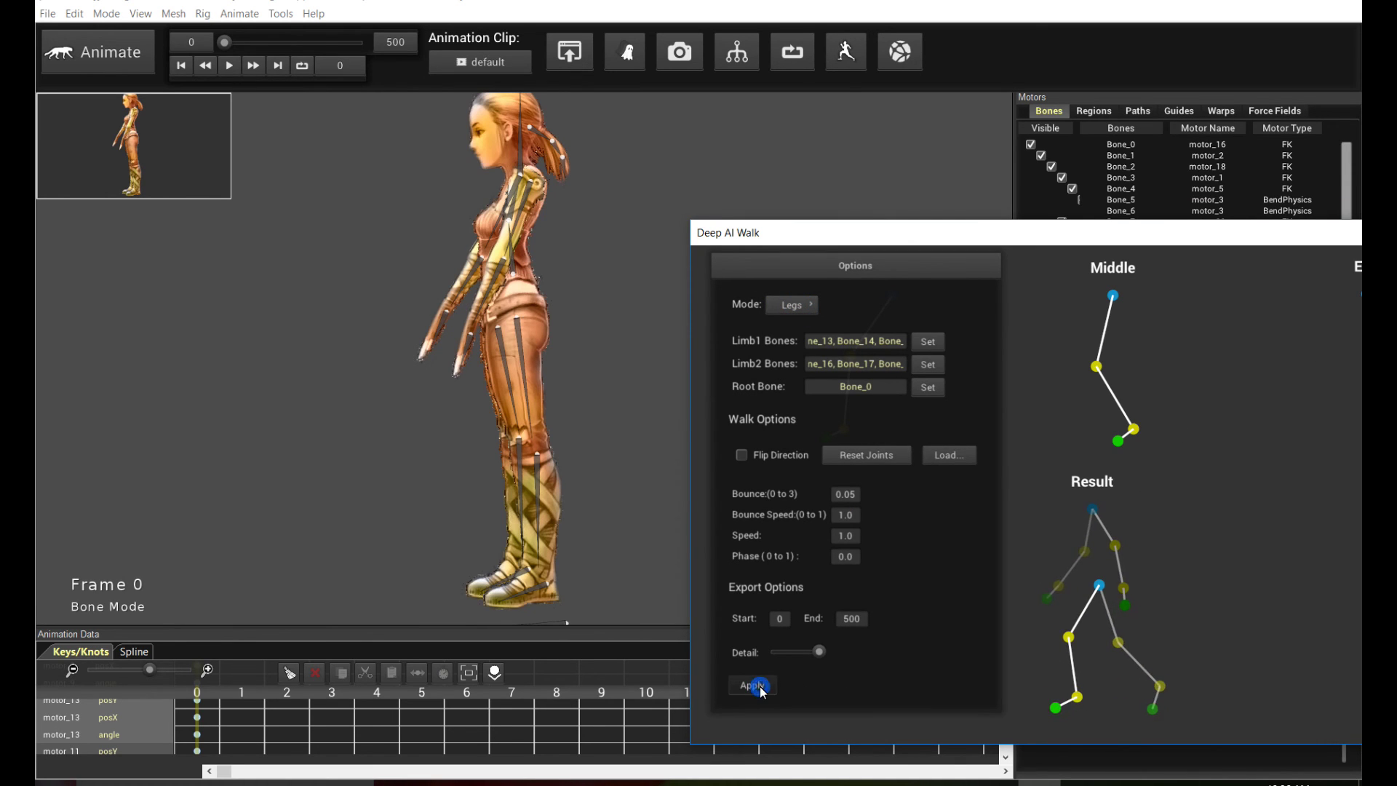
click(347, 408)
key(space)
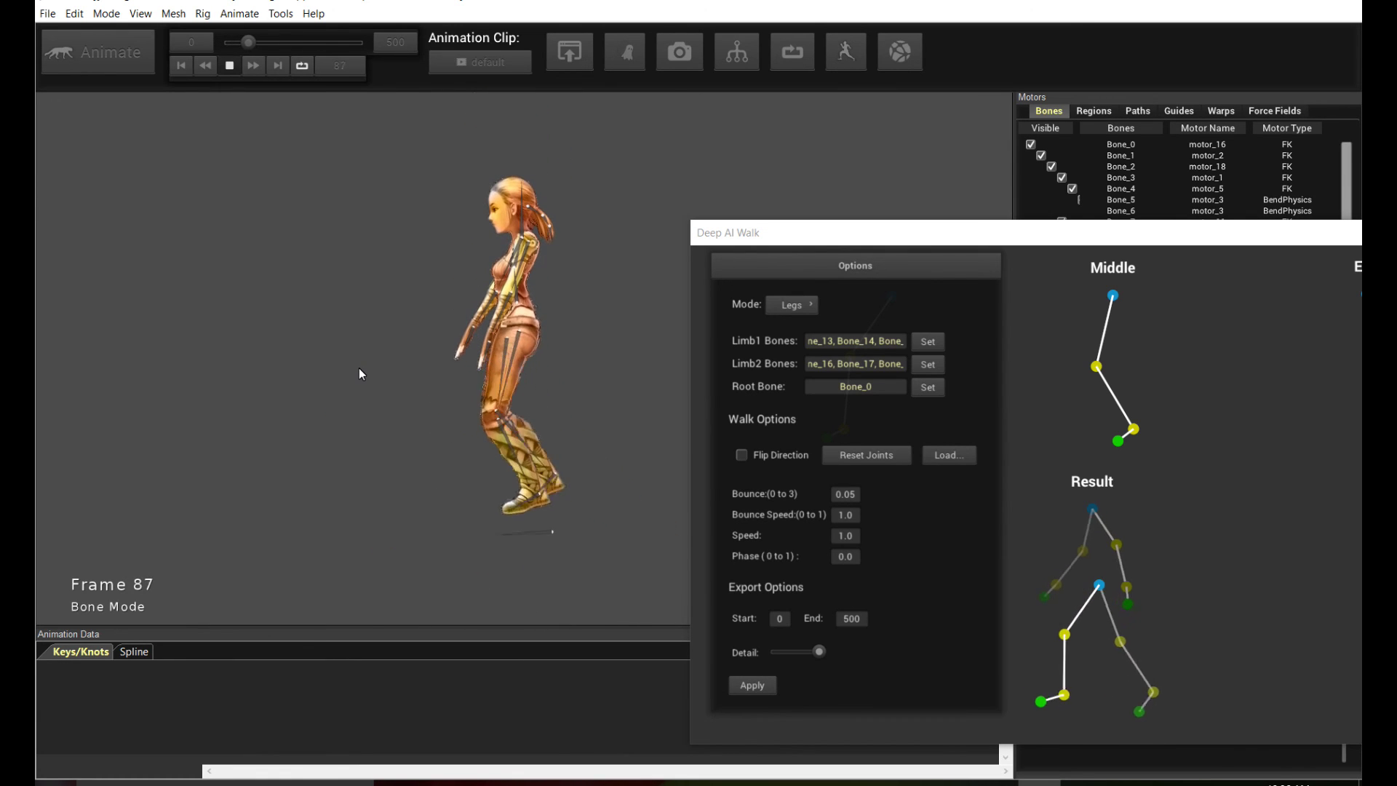
click(804, 317)
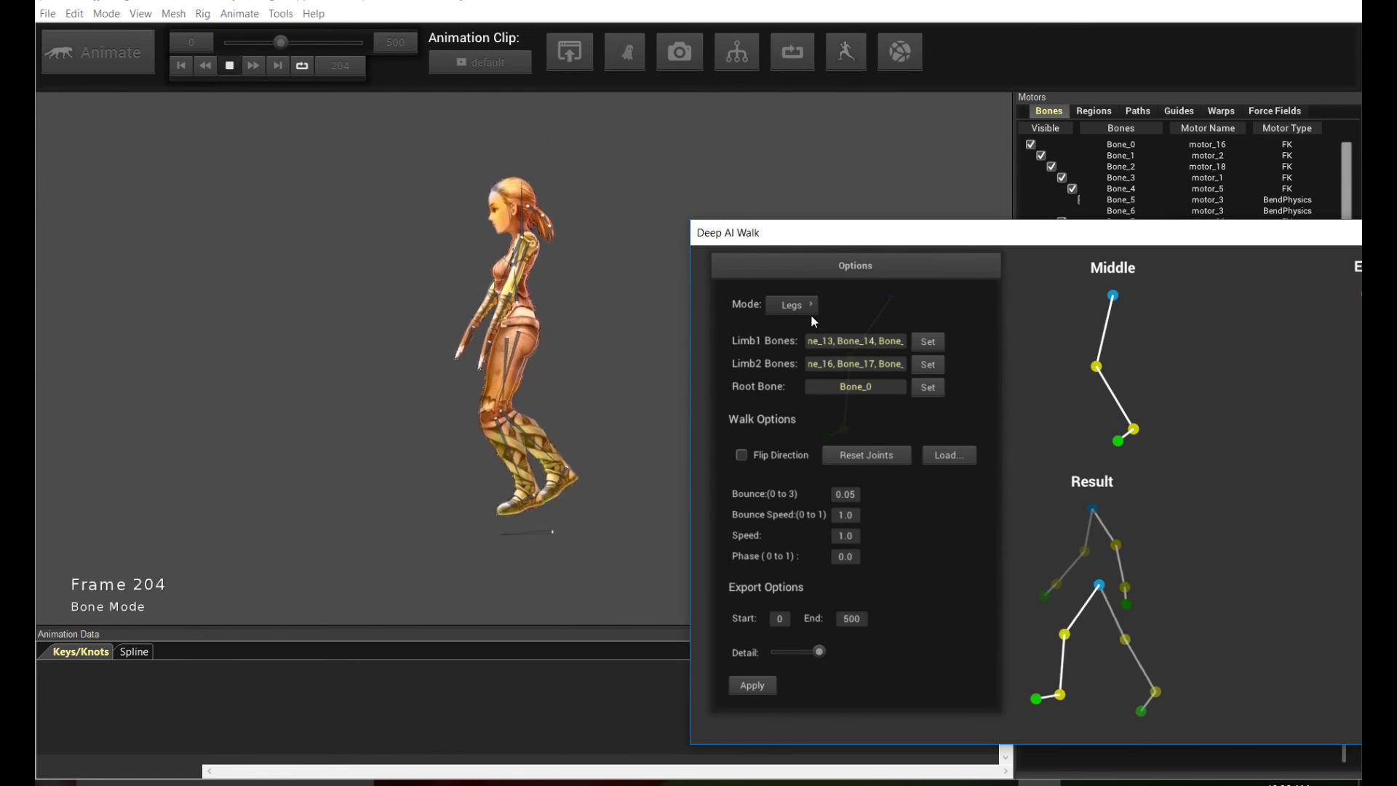
click(250, 407)
key(space)
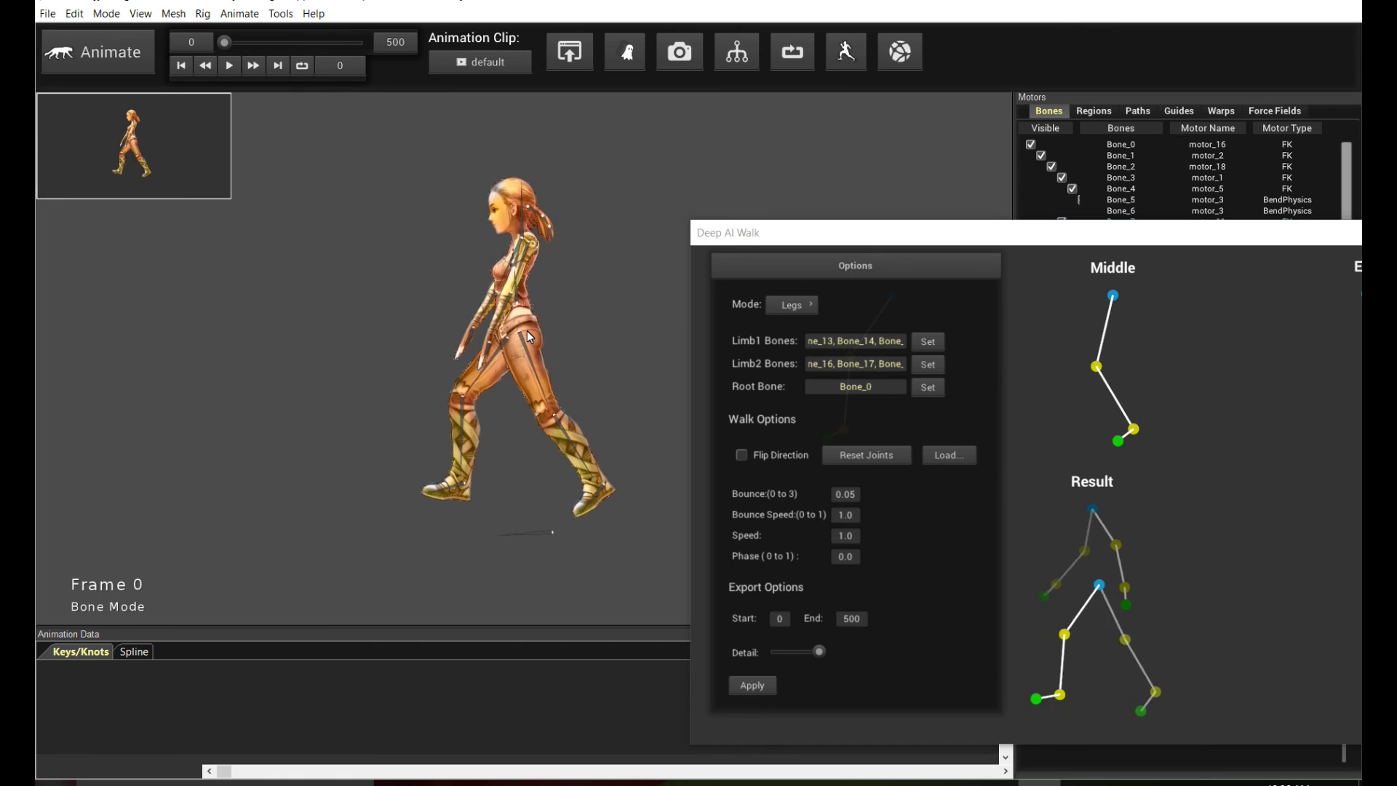
- Switch Mode to Hands and apply the walk cycle to the arms
click(809, 305)
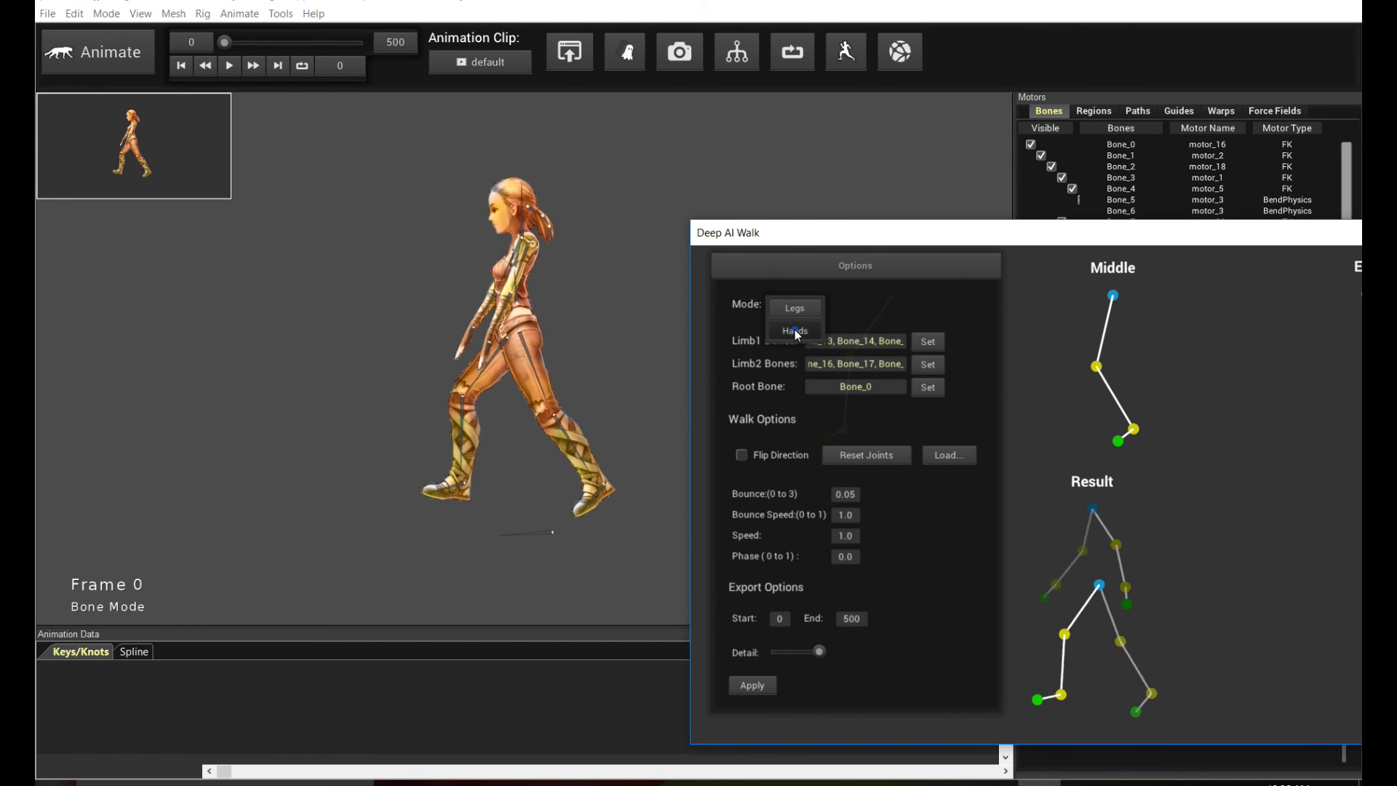
click(795, 328)
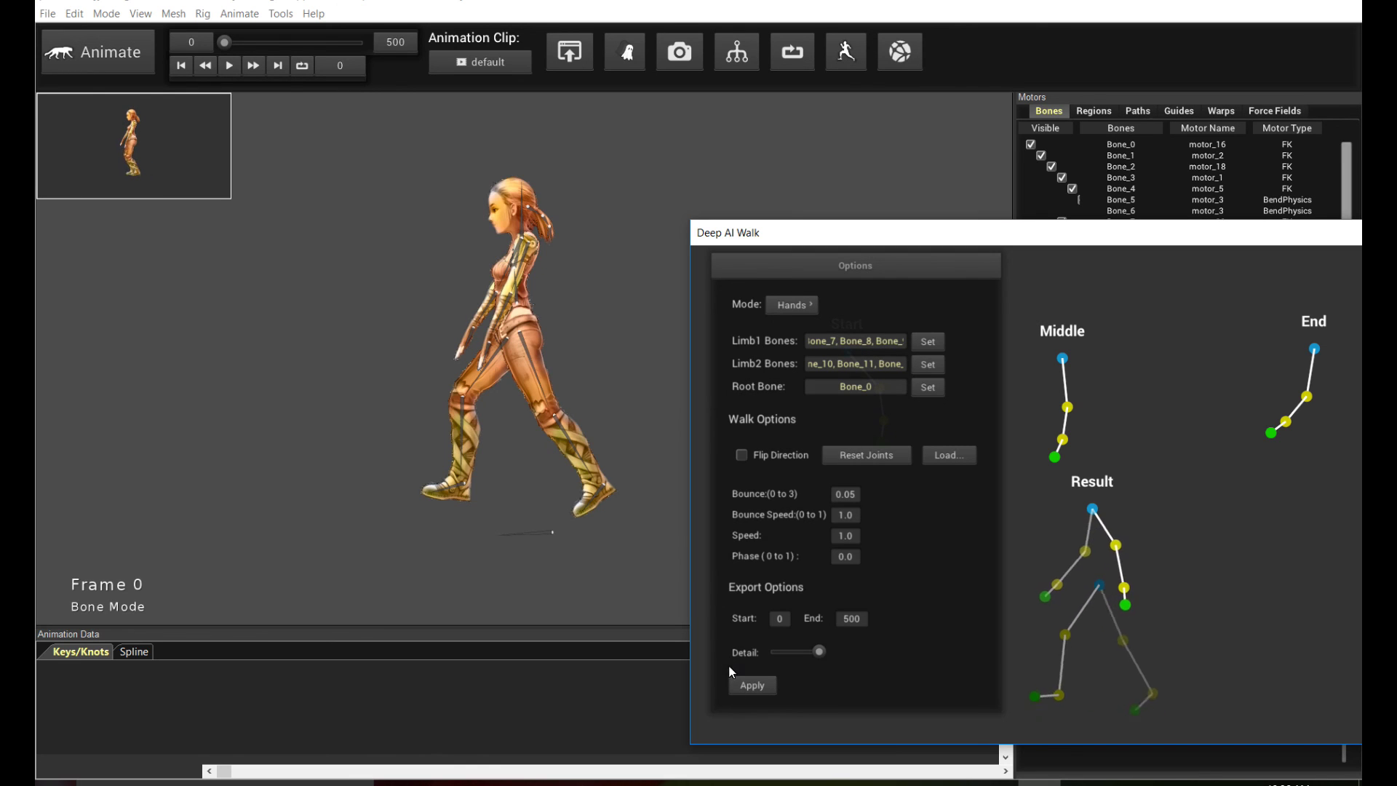
click(749, 684)
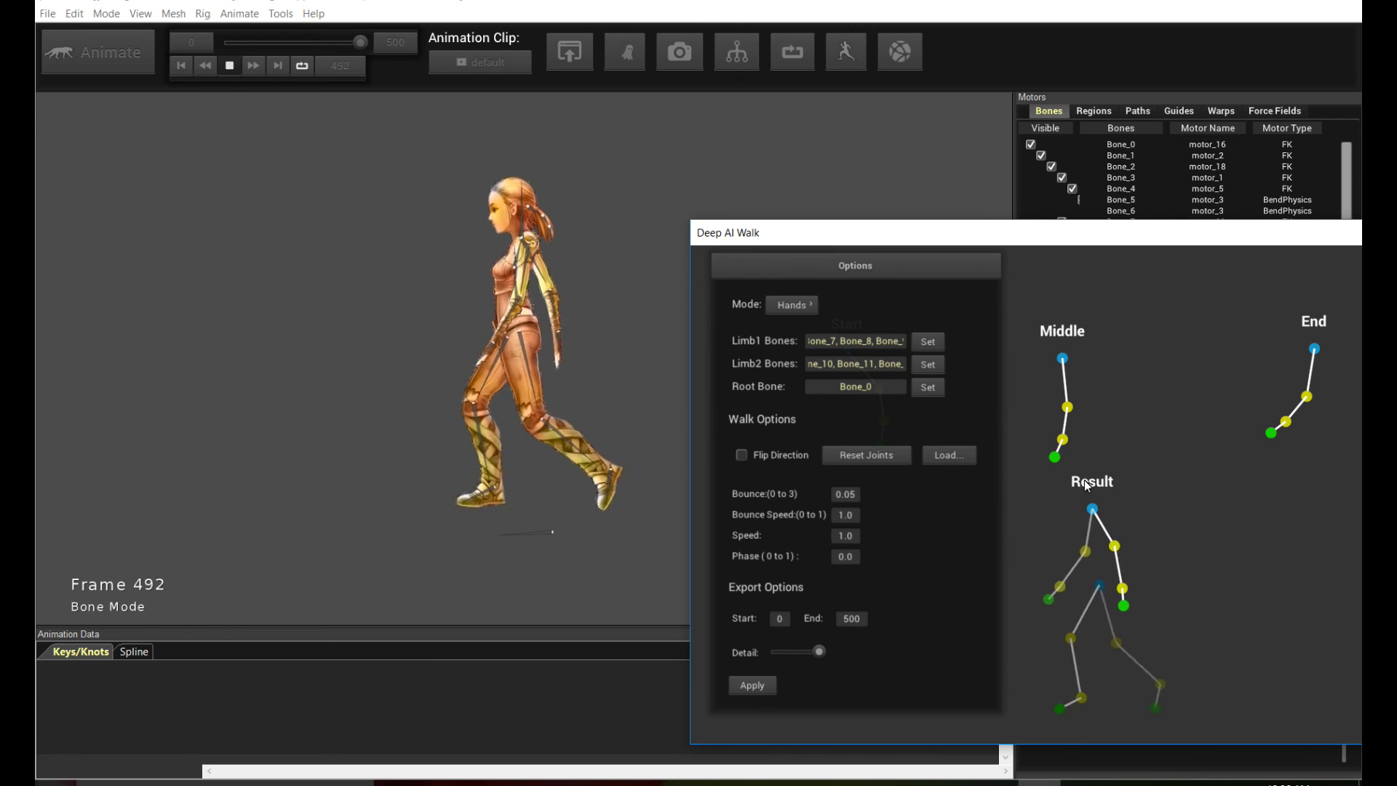
- Enable loop playback so the walk cycle repeats across frames 0–500
click(295, 71)
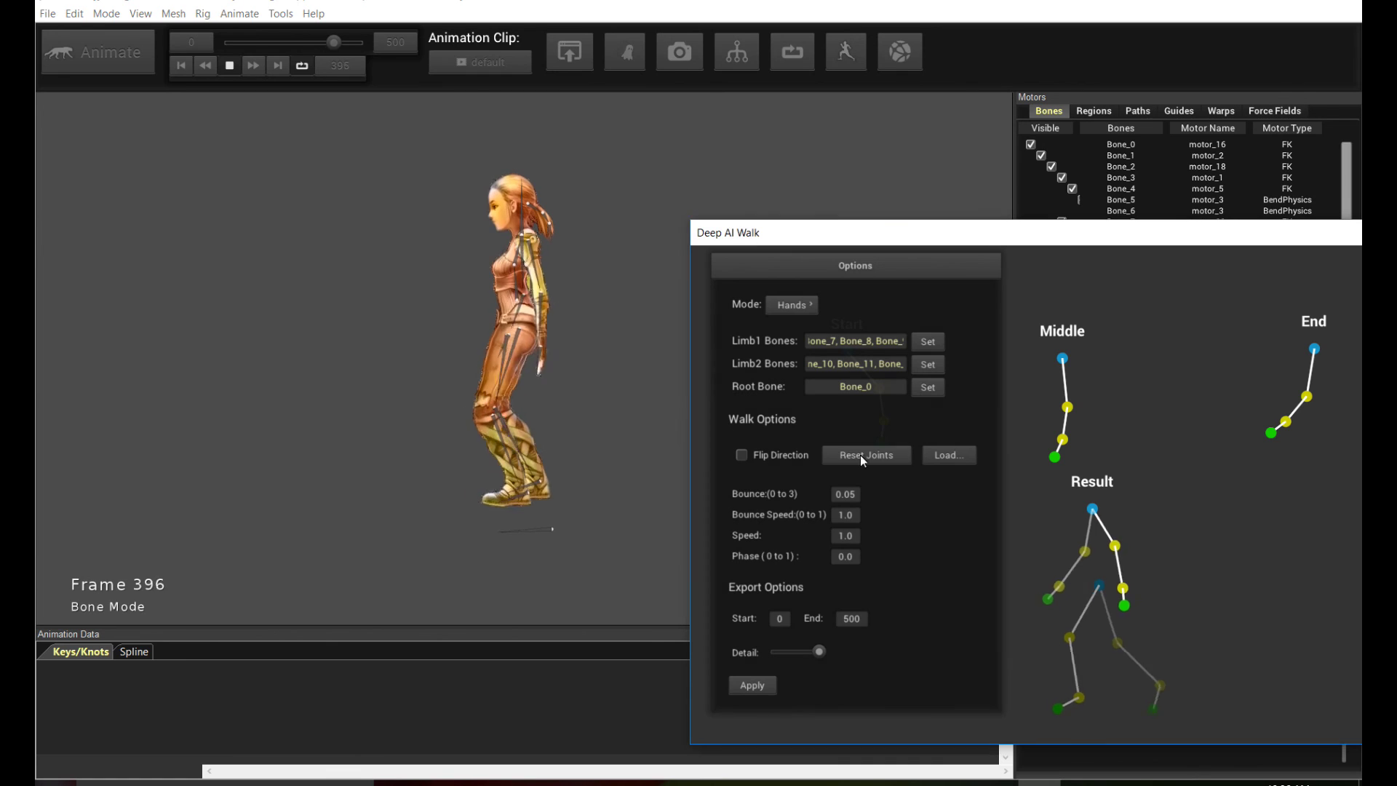
click(561, 410)
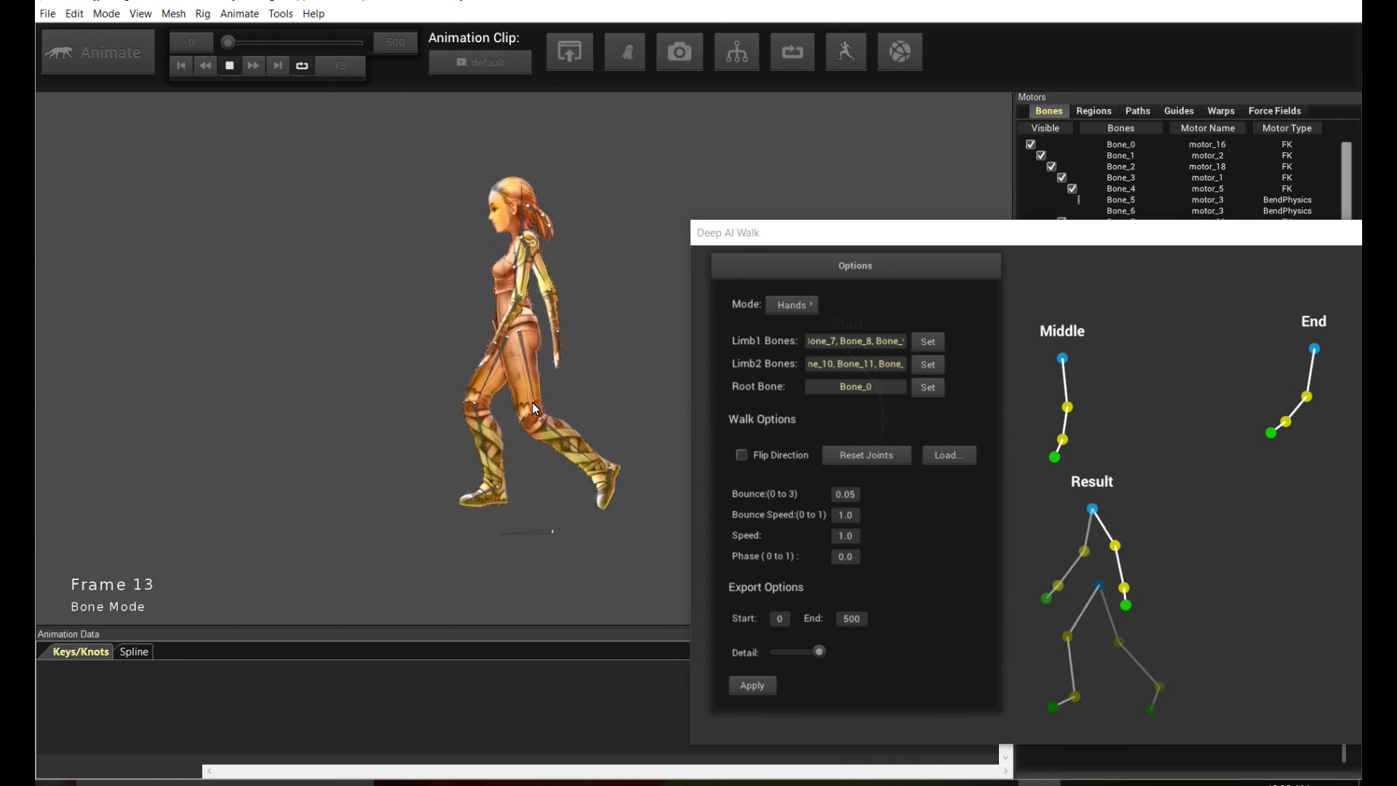